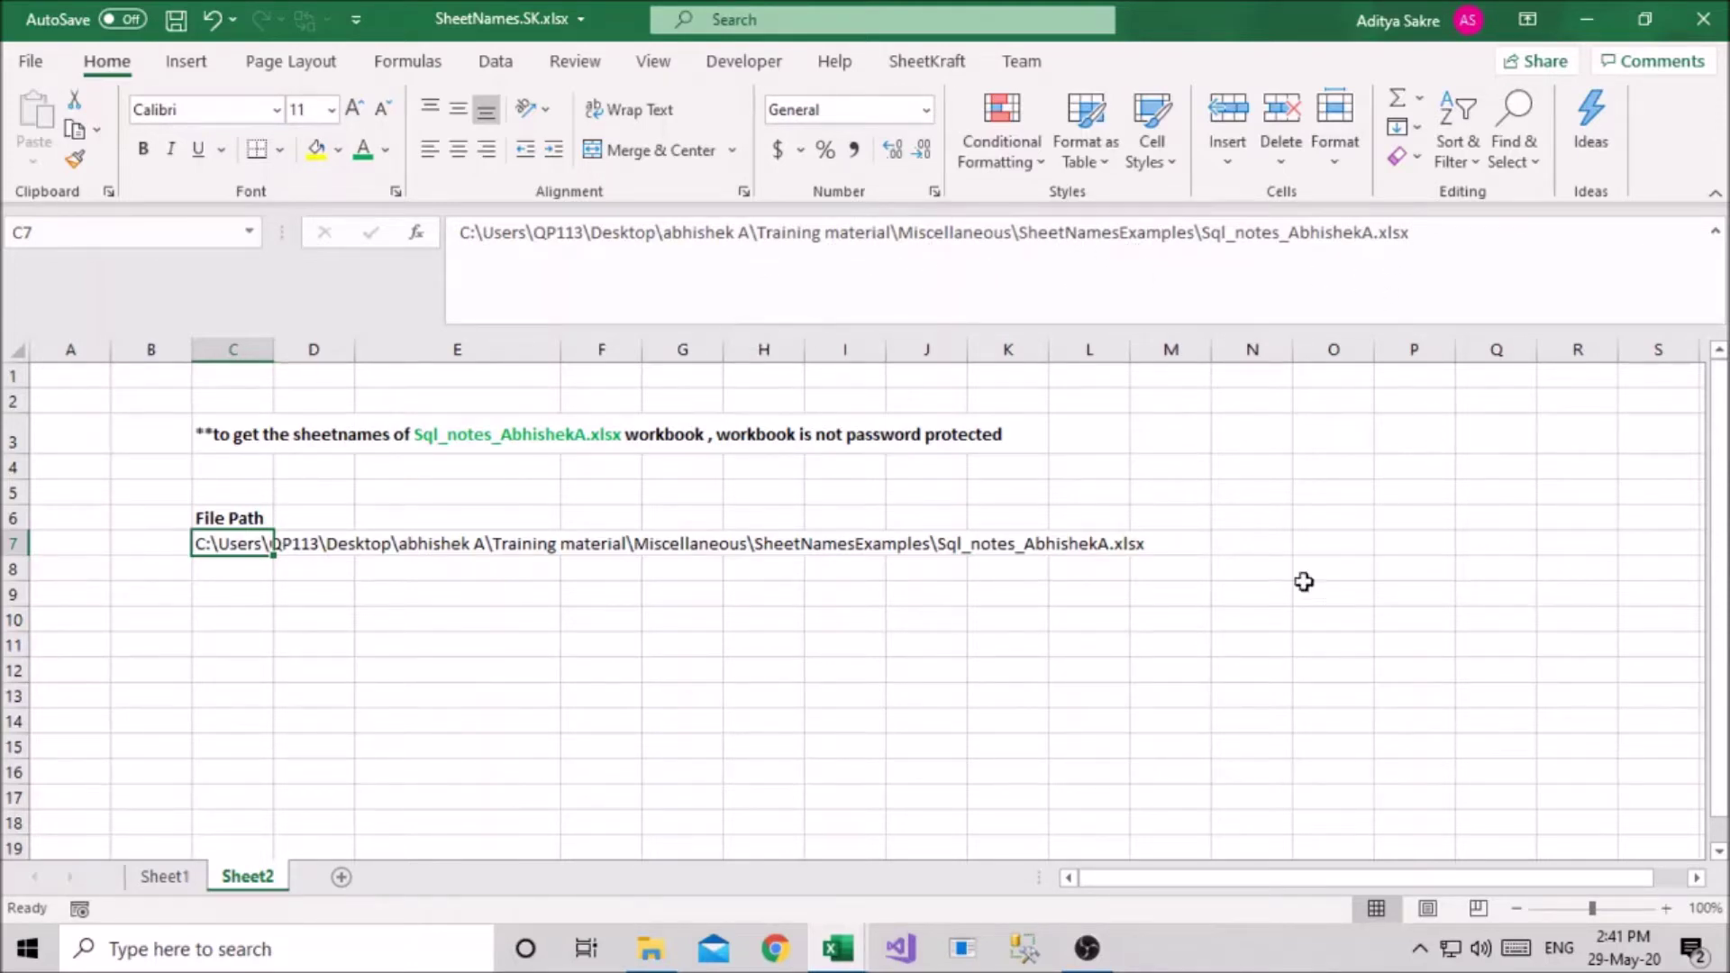
# Look over the sheets of Sql_notes_AbhishekA.xlsx, then close it without saving
pyautogui.click(650, 947)
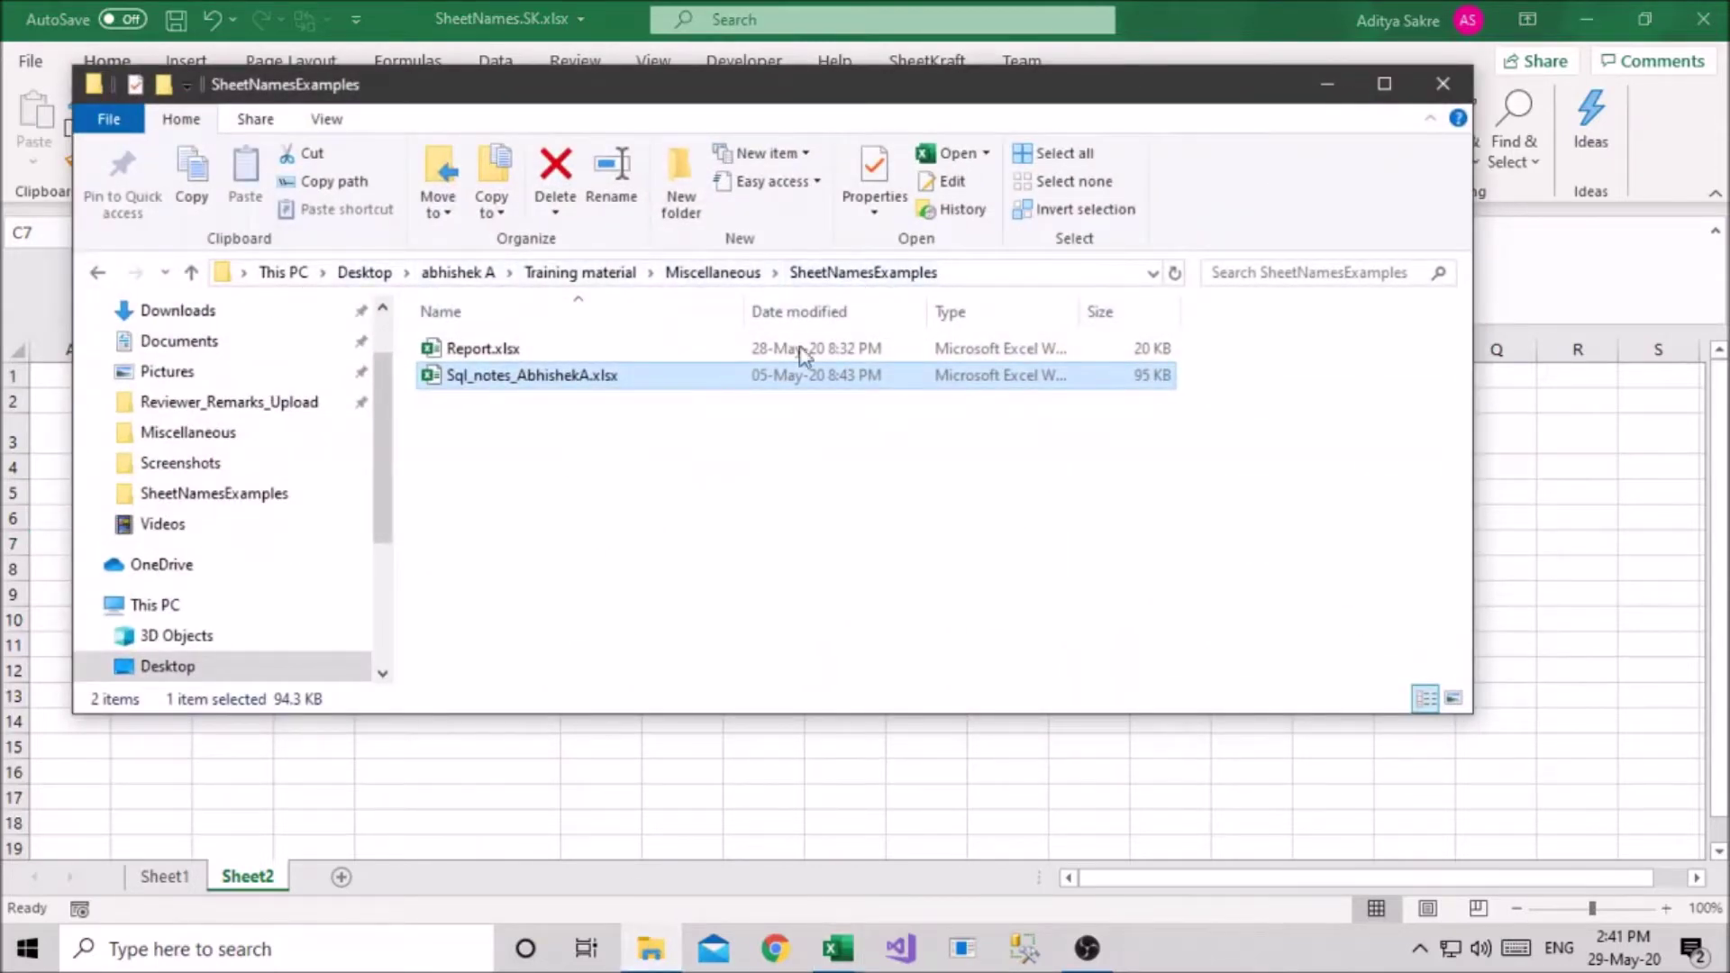
pyautogui.hotkey('alt', 'Tab')
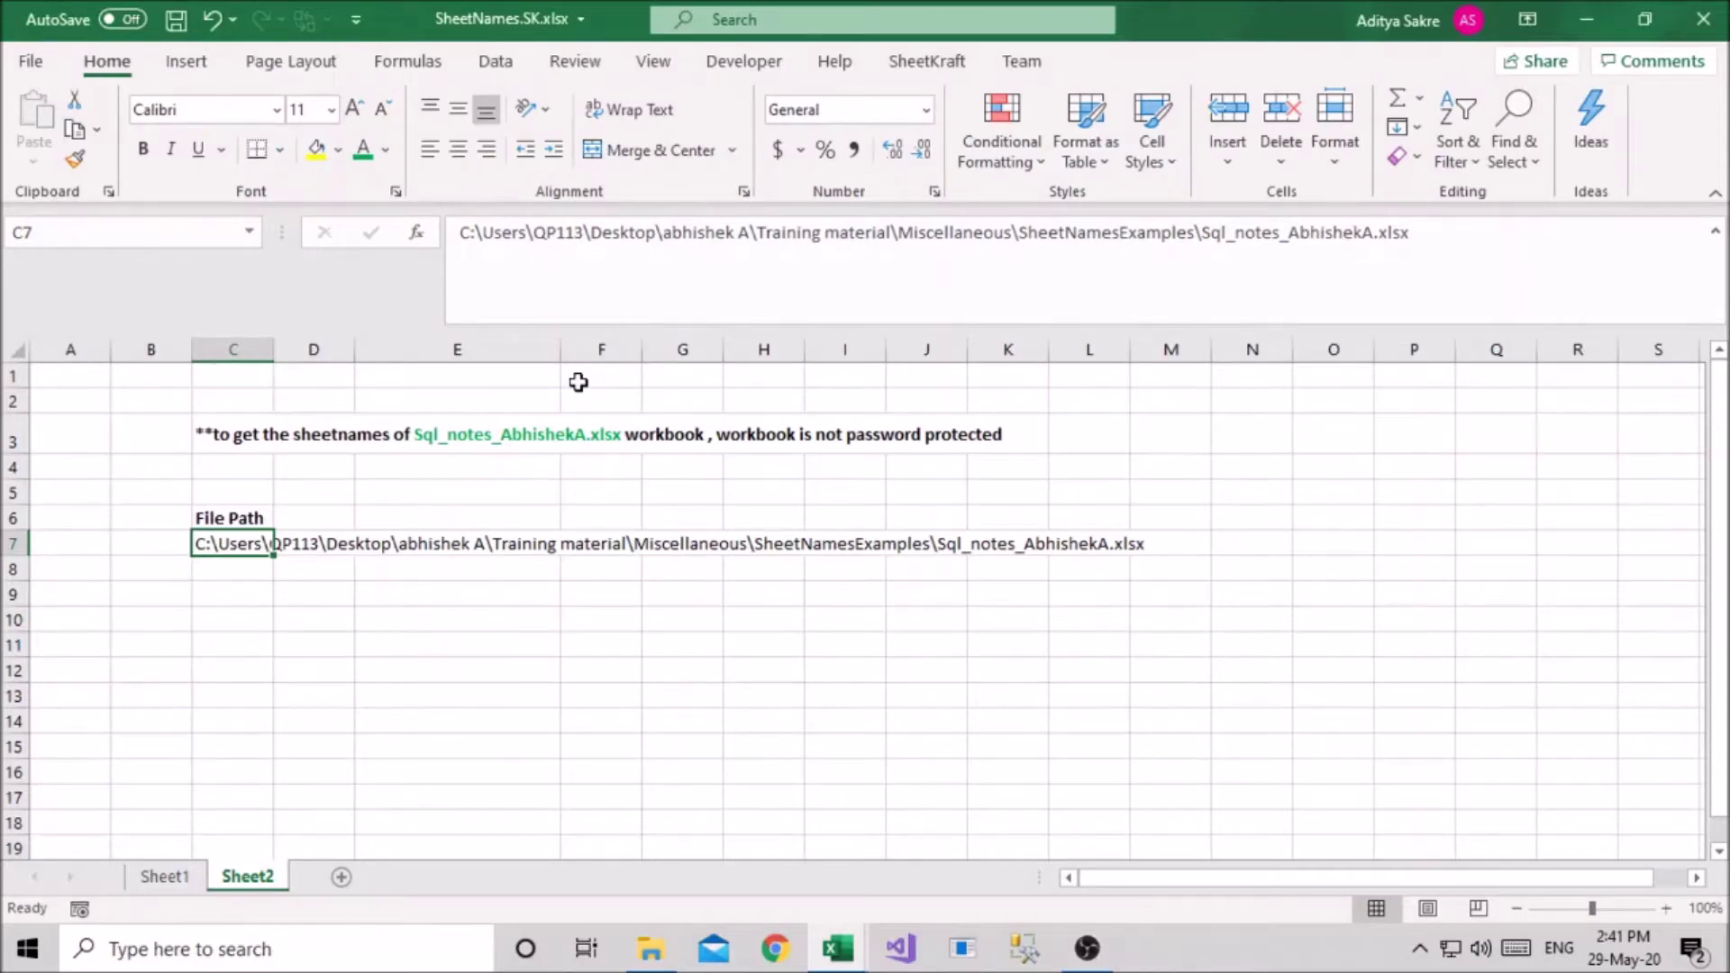
pyautogui.hotkey('alt', 'Tab')
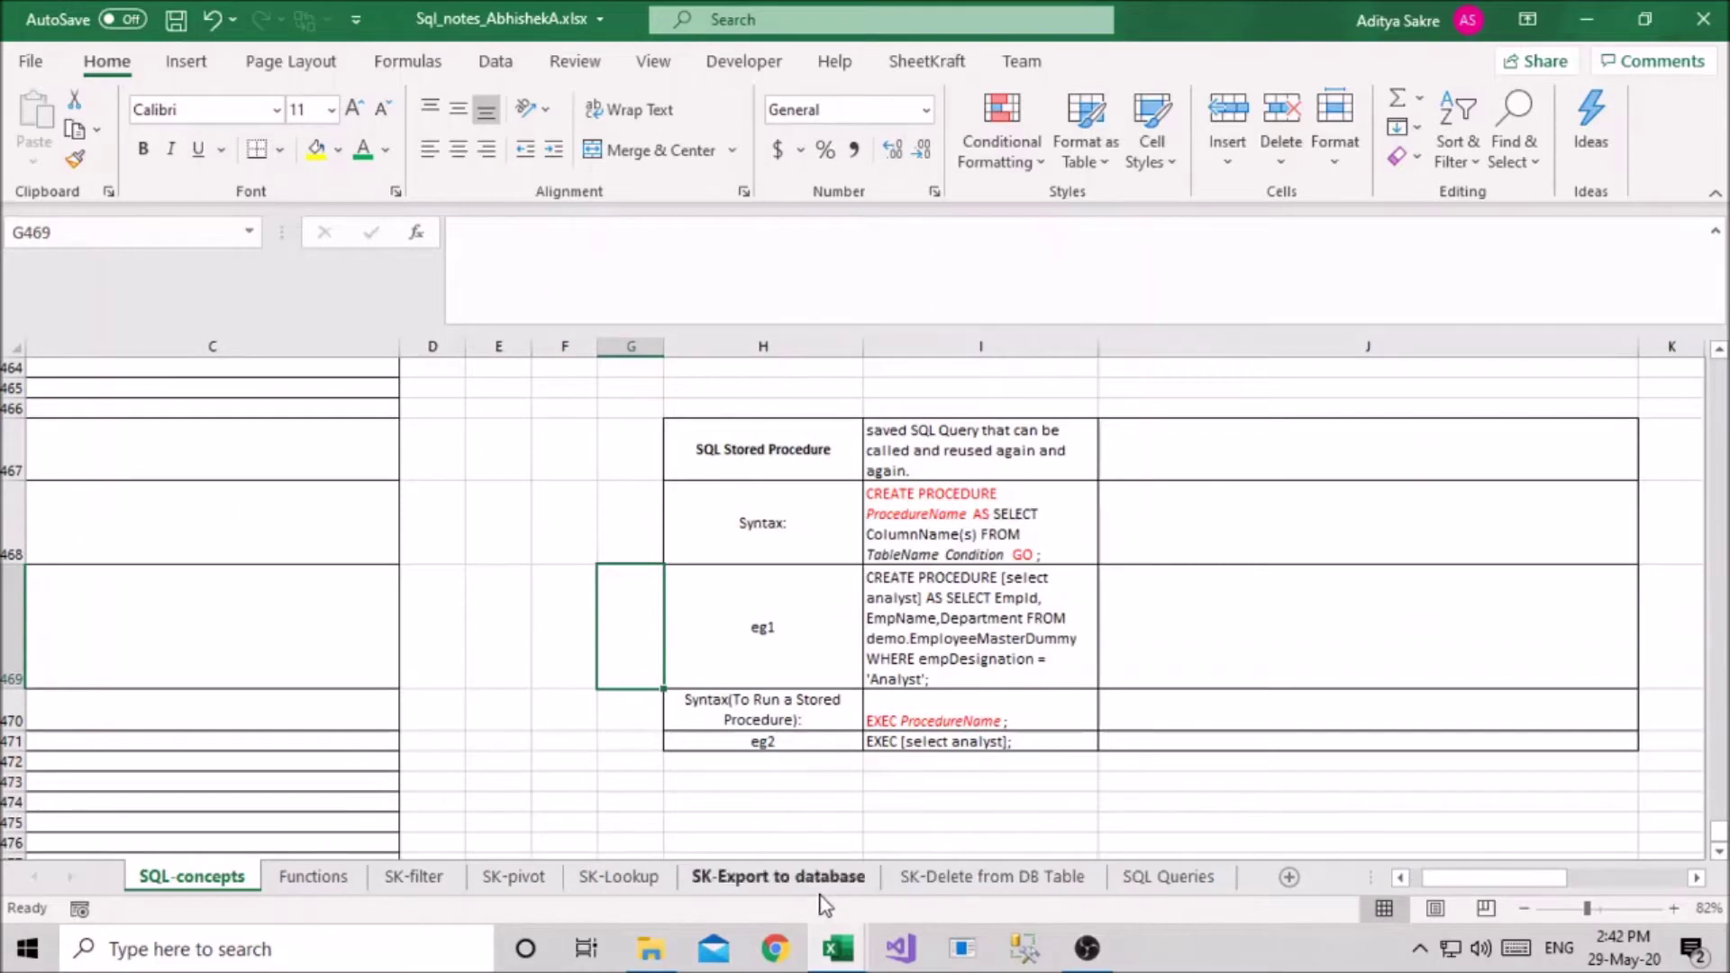
pyautogui.click(1702, 20)
pyautogui.click(861, 505)
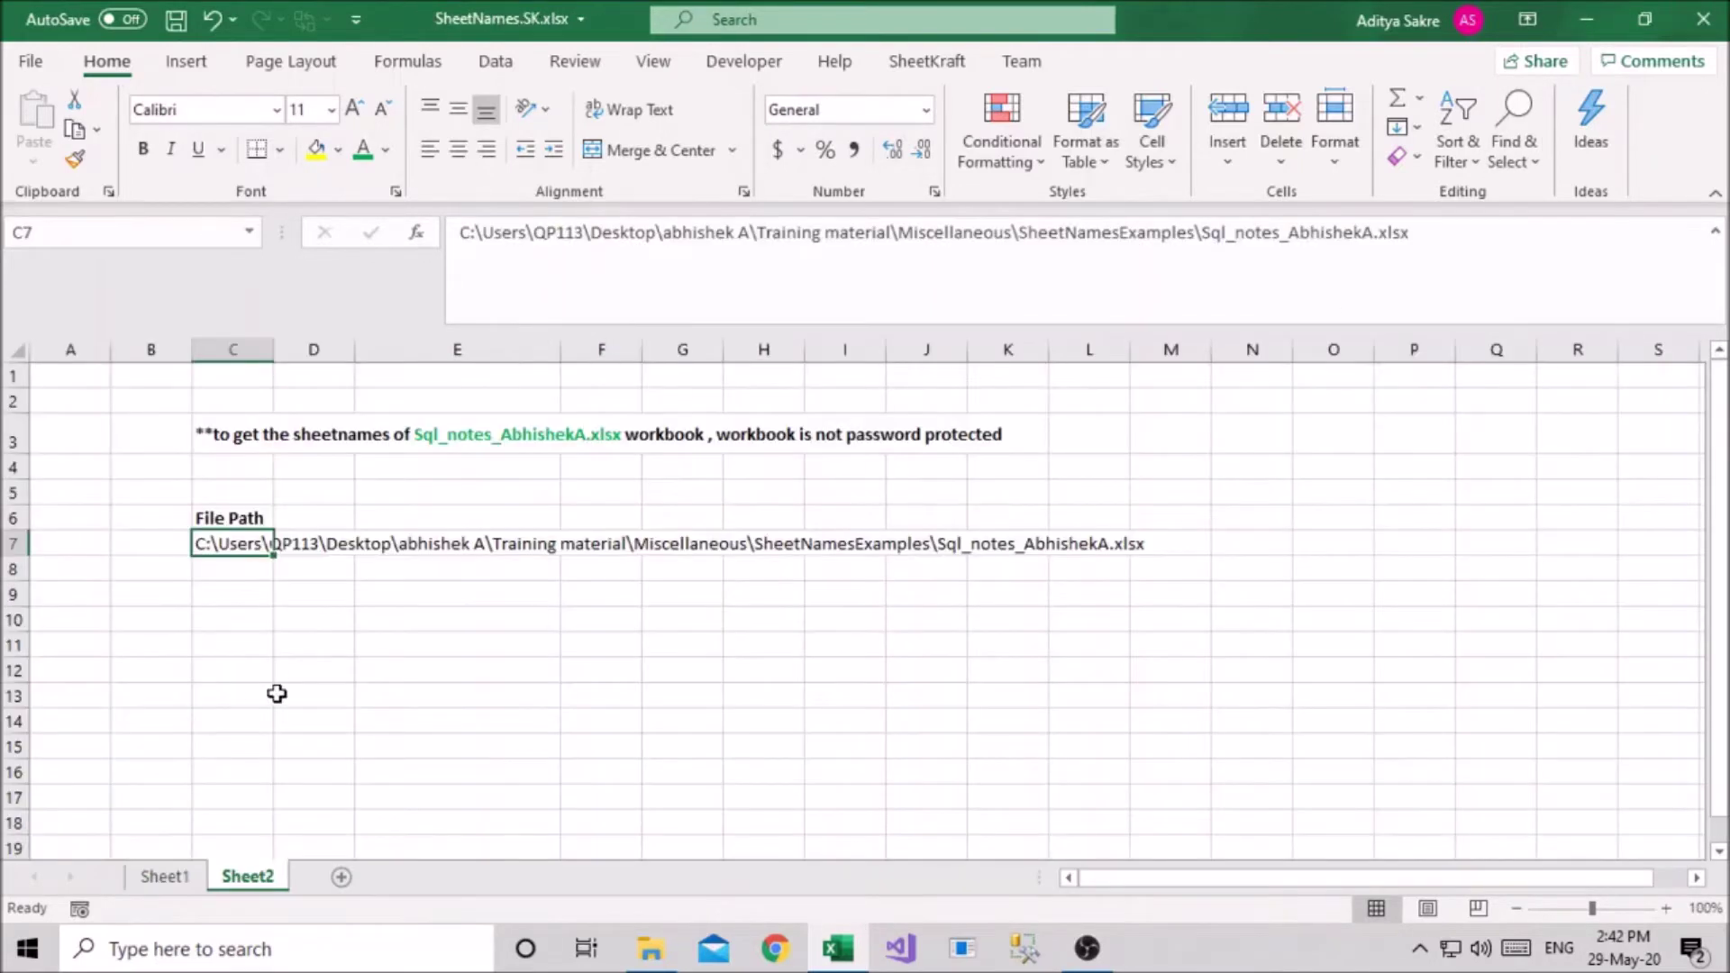
# Enter =SheetNames.SK(C7) in E12 with no password, spilling nine sheet names down E12:E20
pyautogui.click(249, 621)
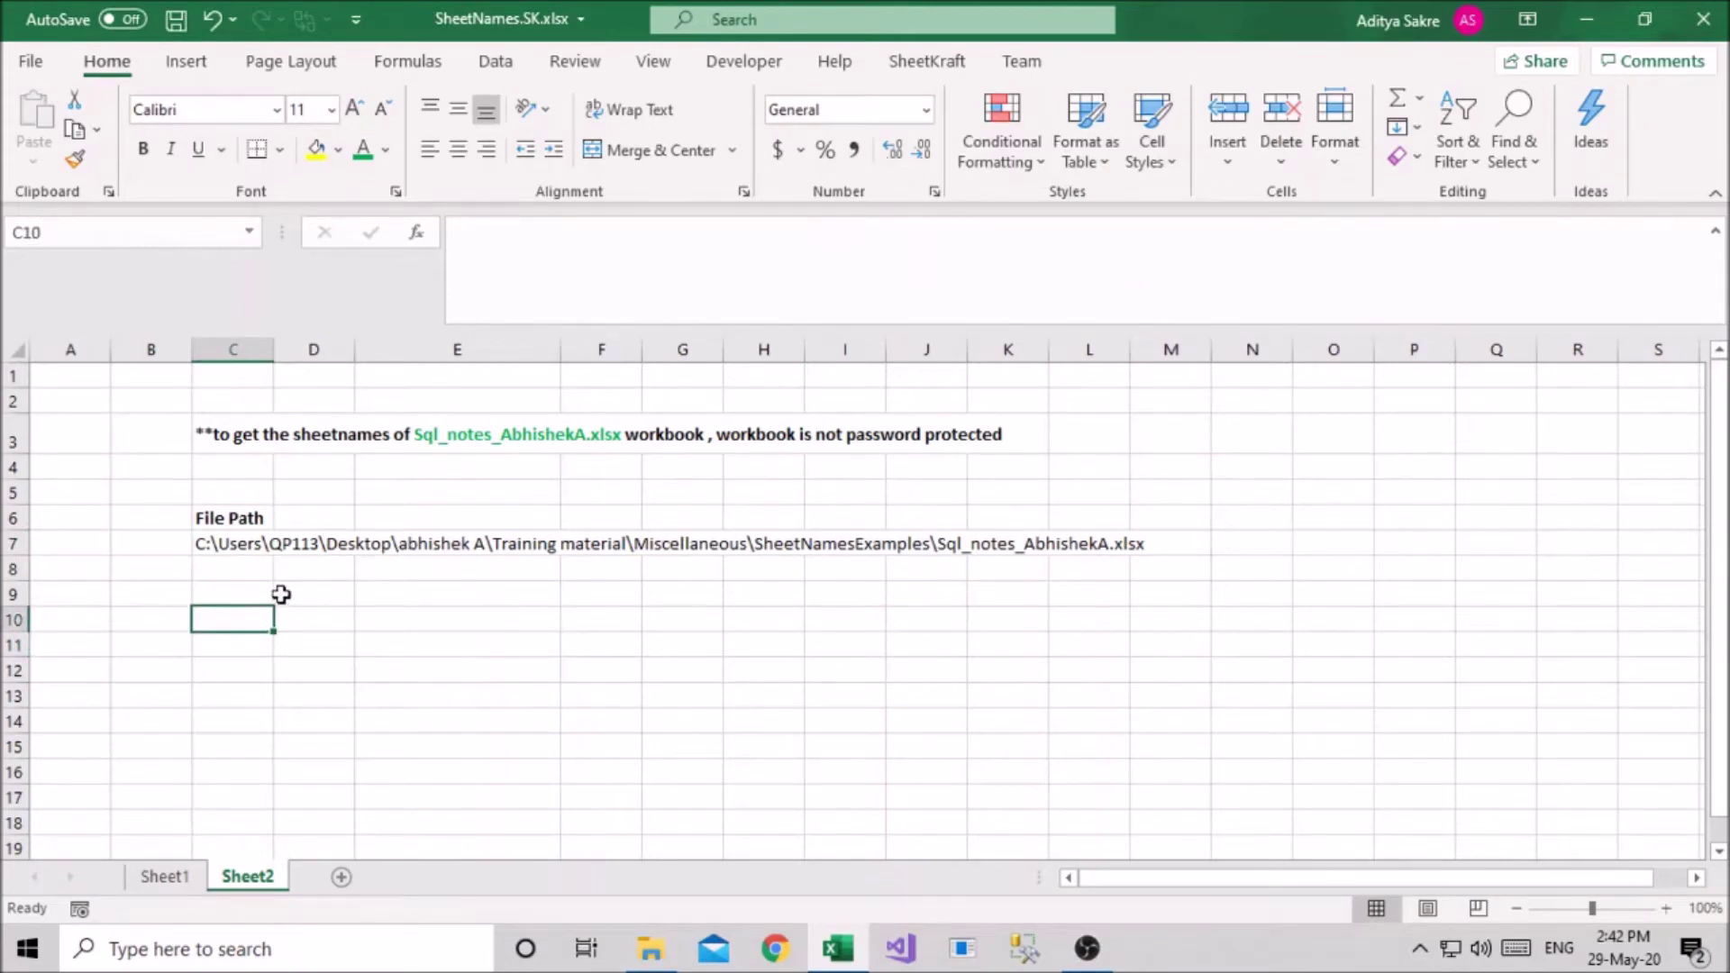
pyautogui.press('Right')
pyautogui.press('Down')
pyautogui.press('Down')
pyautogui.press('Down')
pyautogui.press('Right')
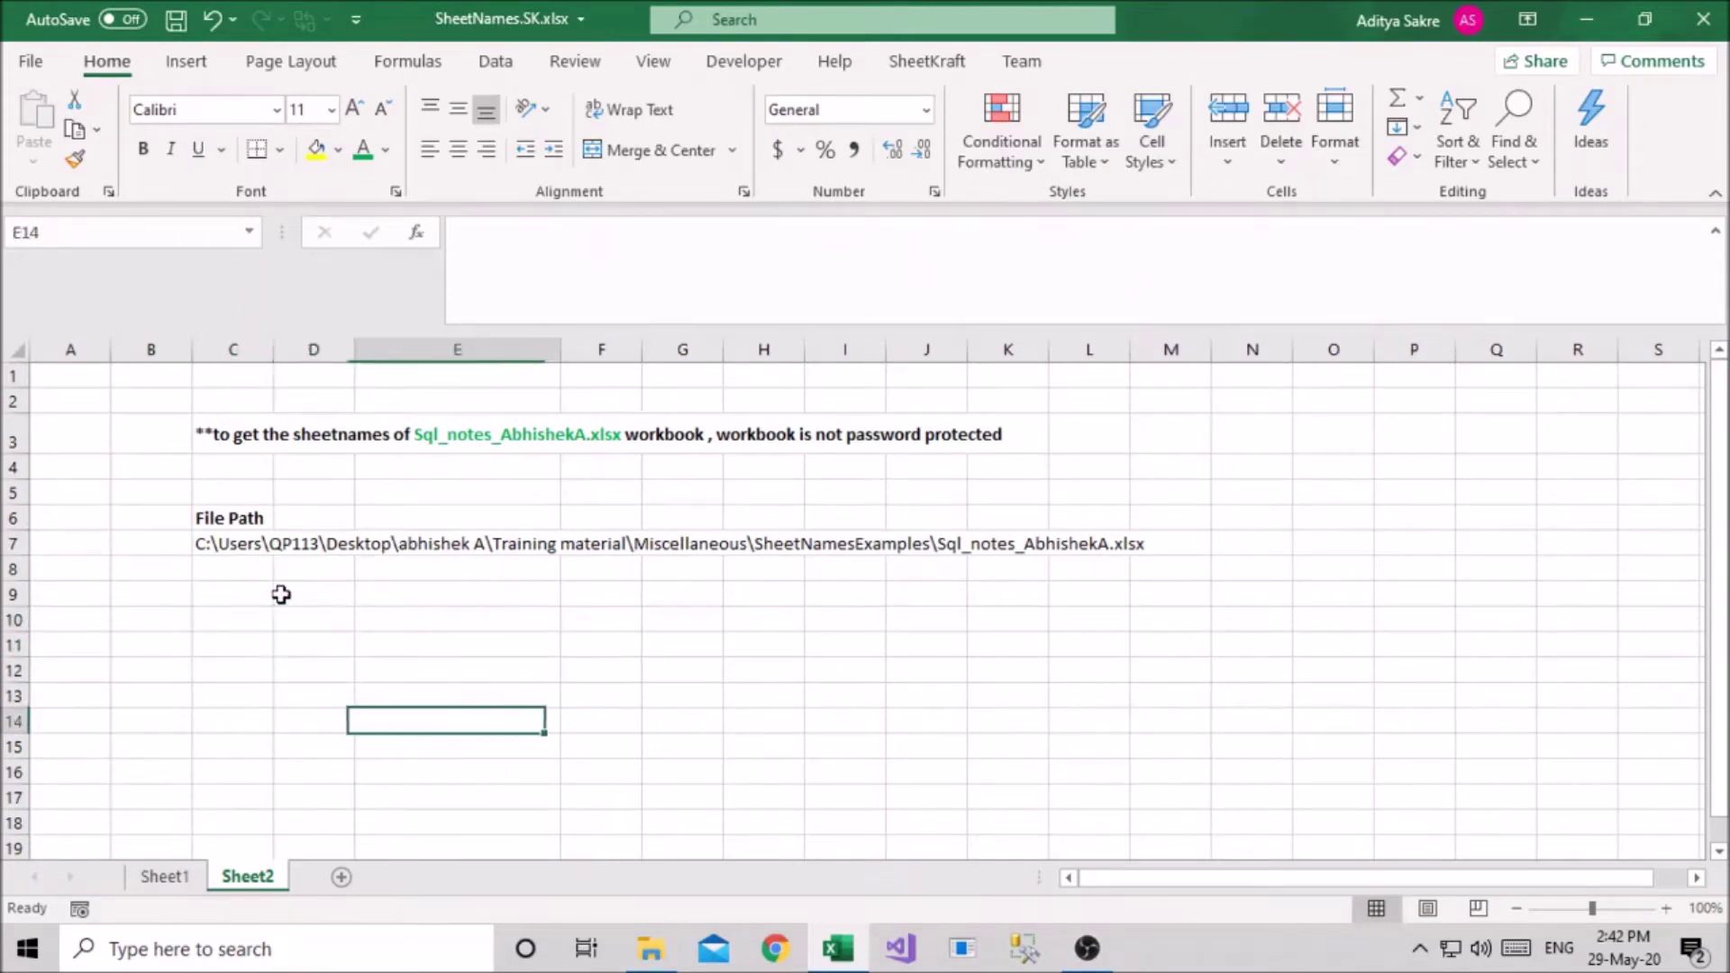
pyautogui.press('Up')
pyautogui.write('=')
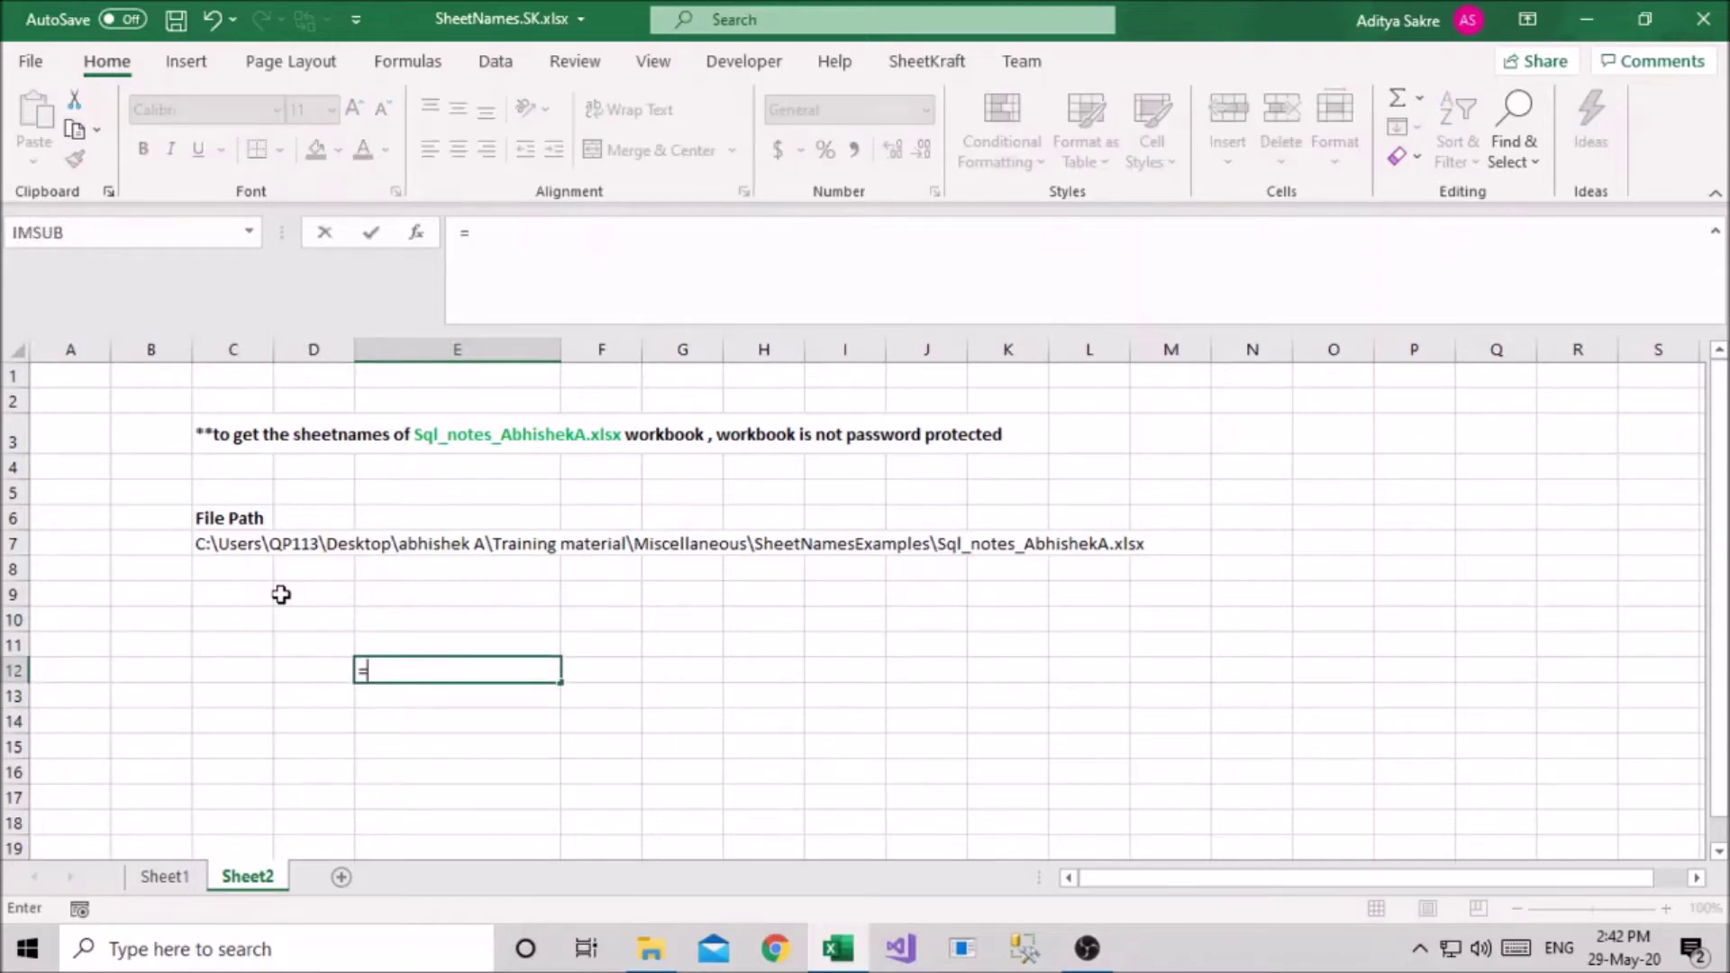
pyautogui.write('SheetNames')
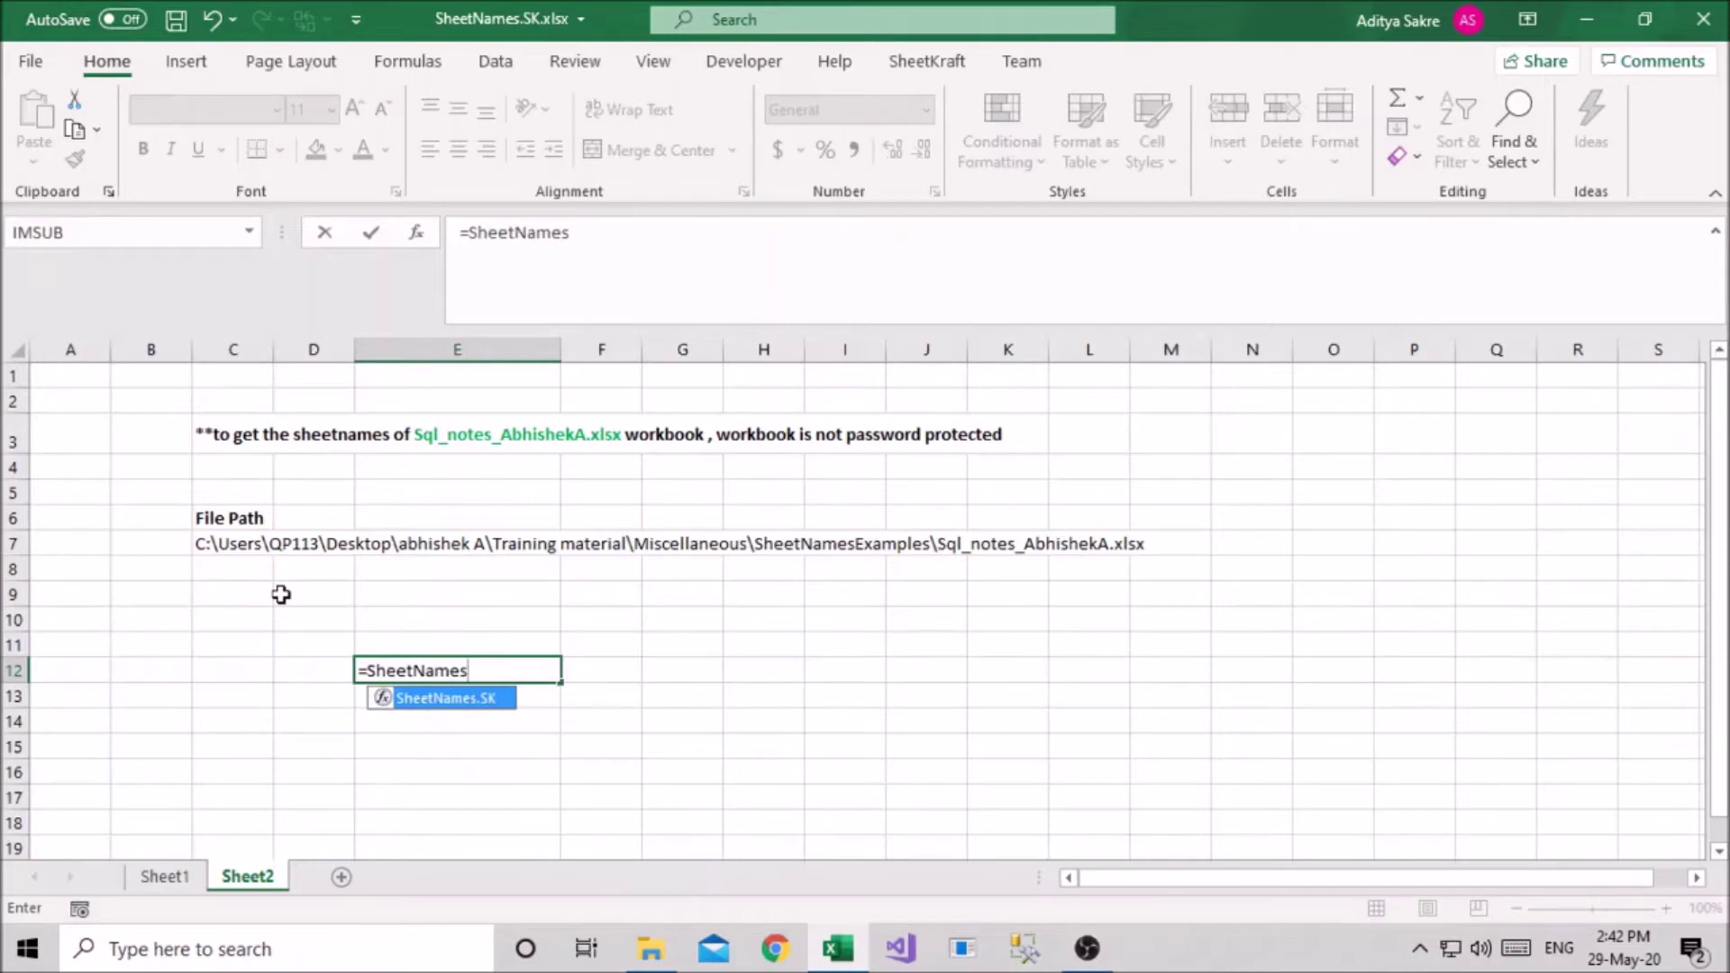
pyautogui.write('.SK(')
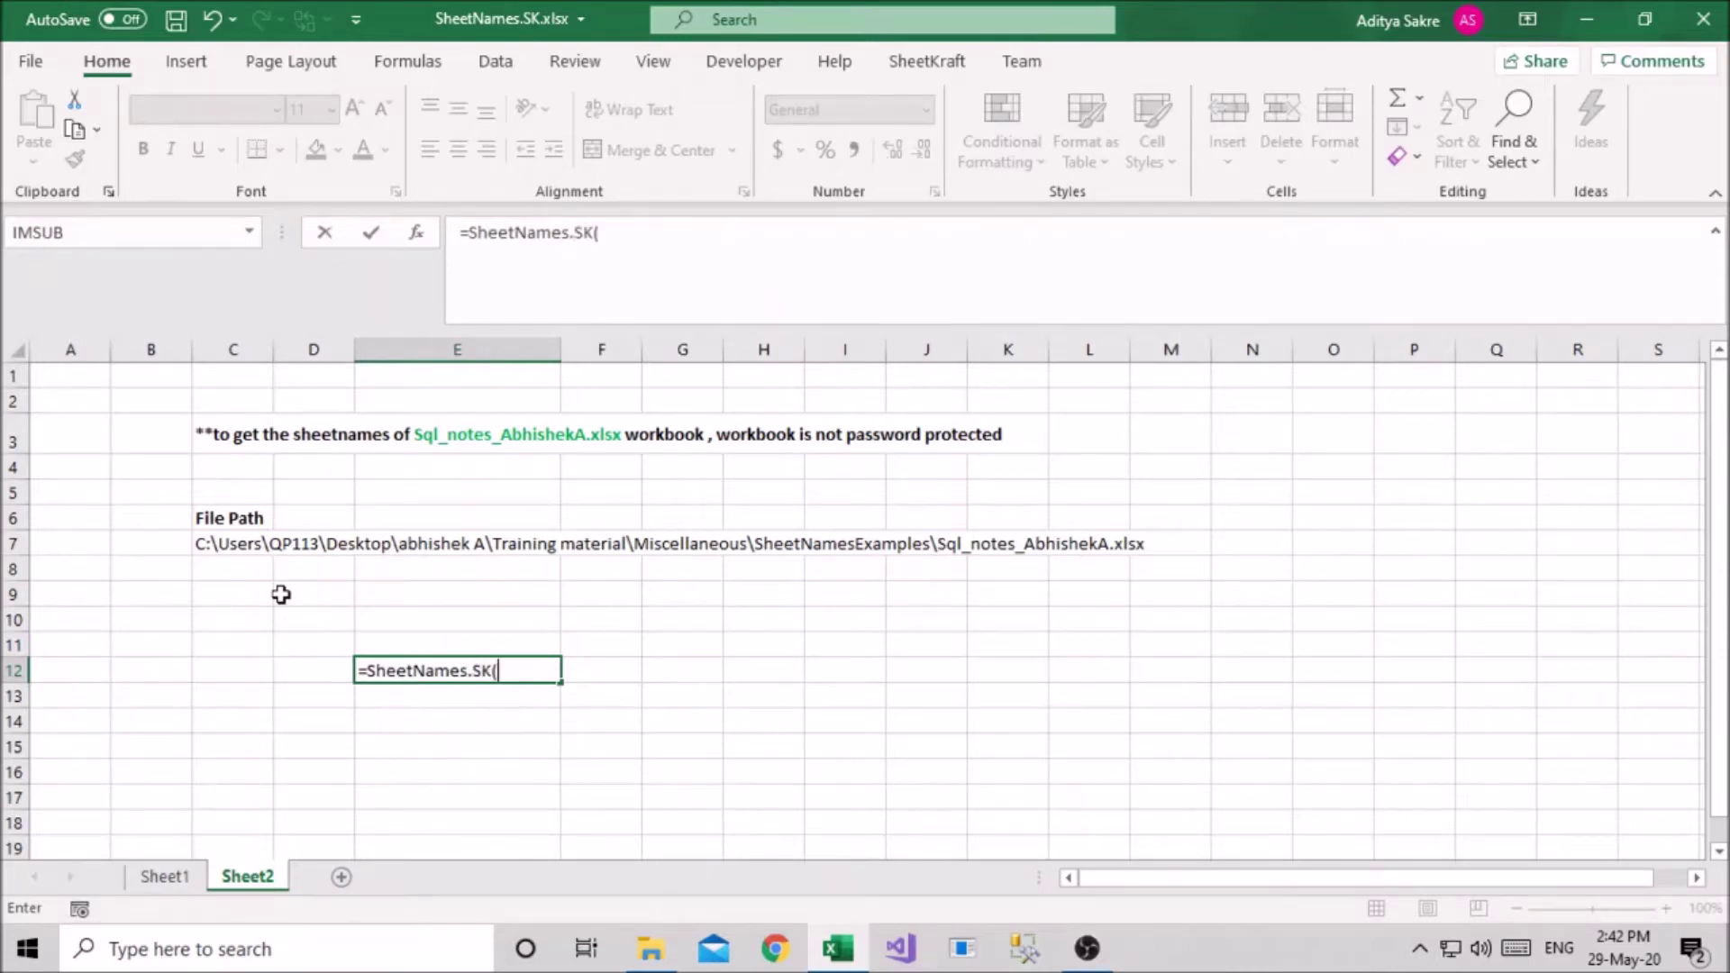
pyautogui.click(416, 232)
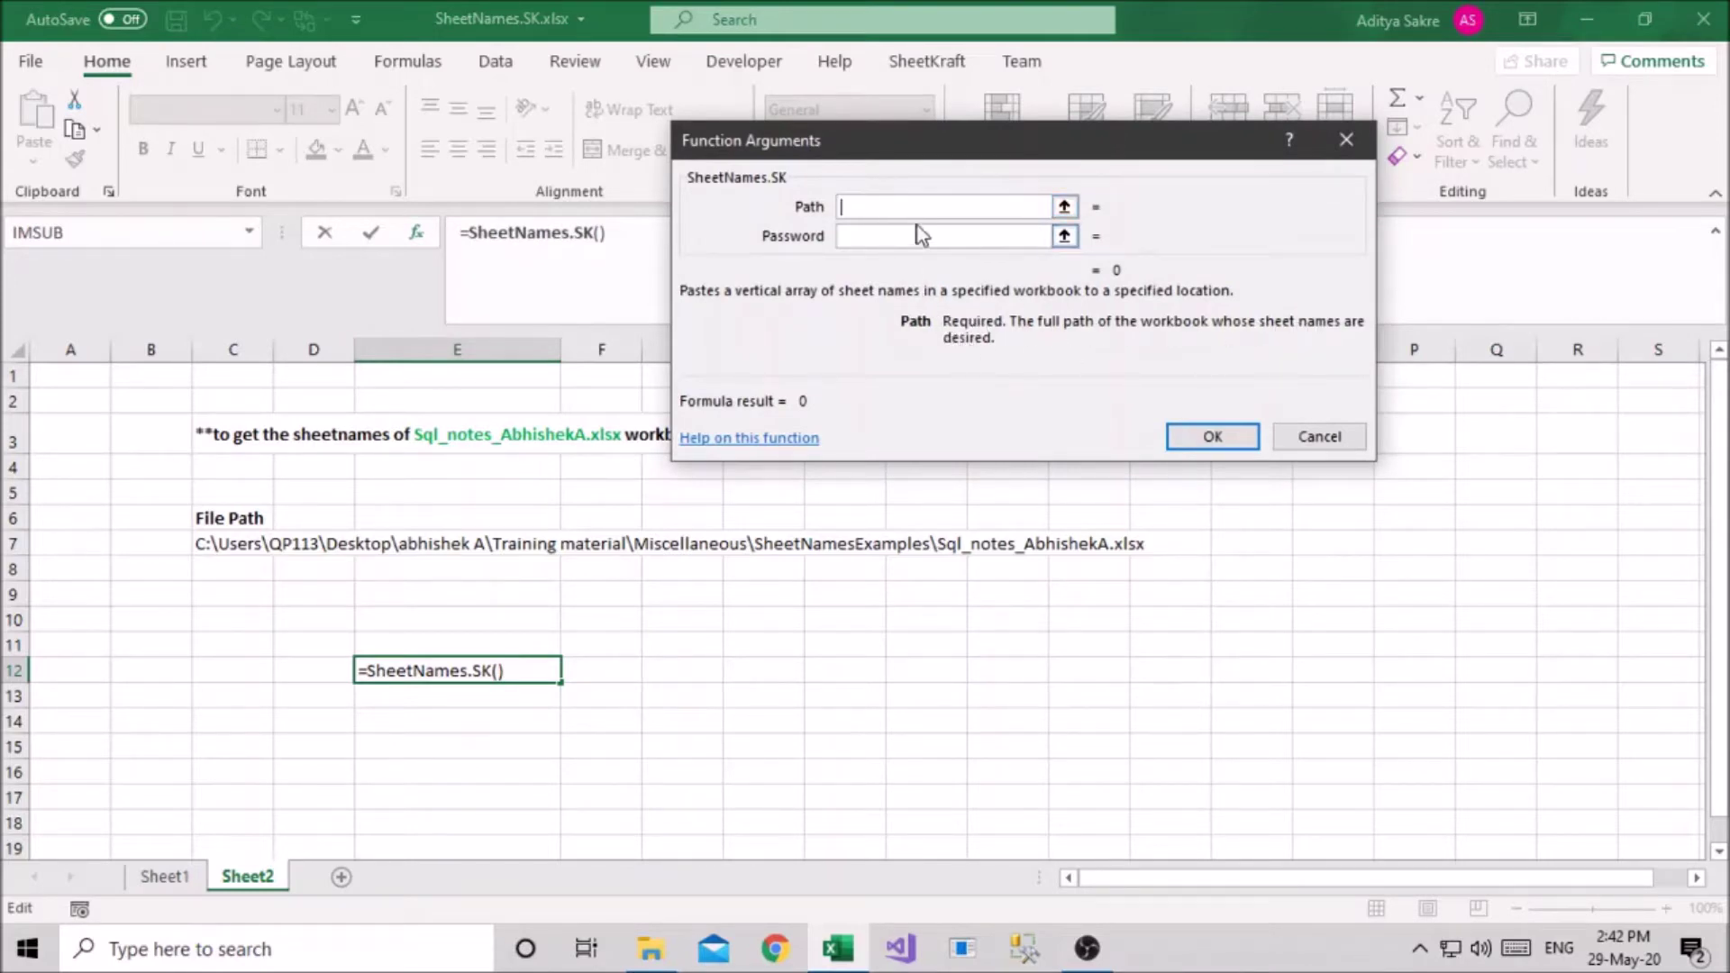
pyautogui.click(260, 546)
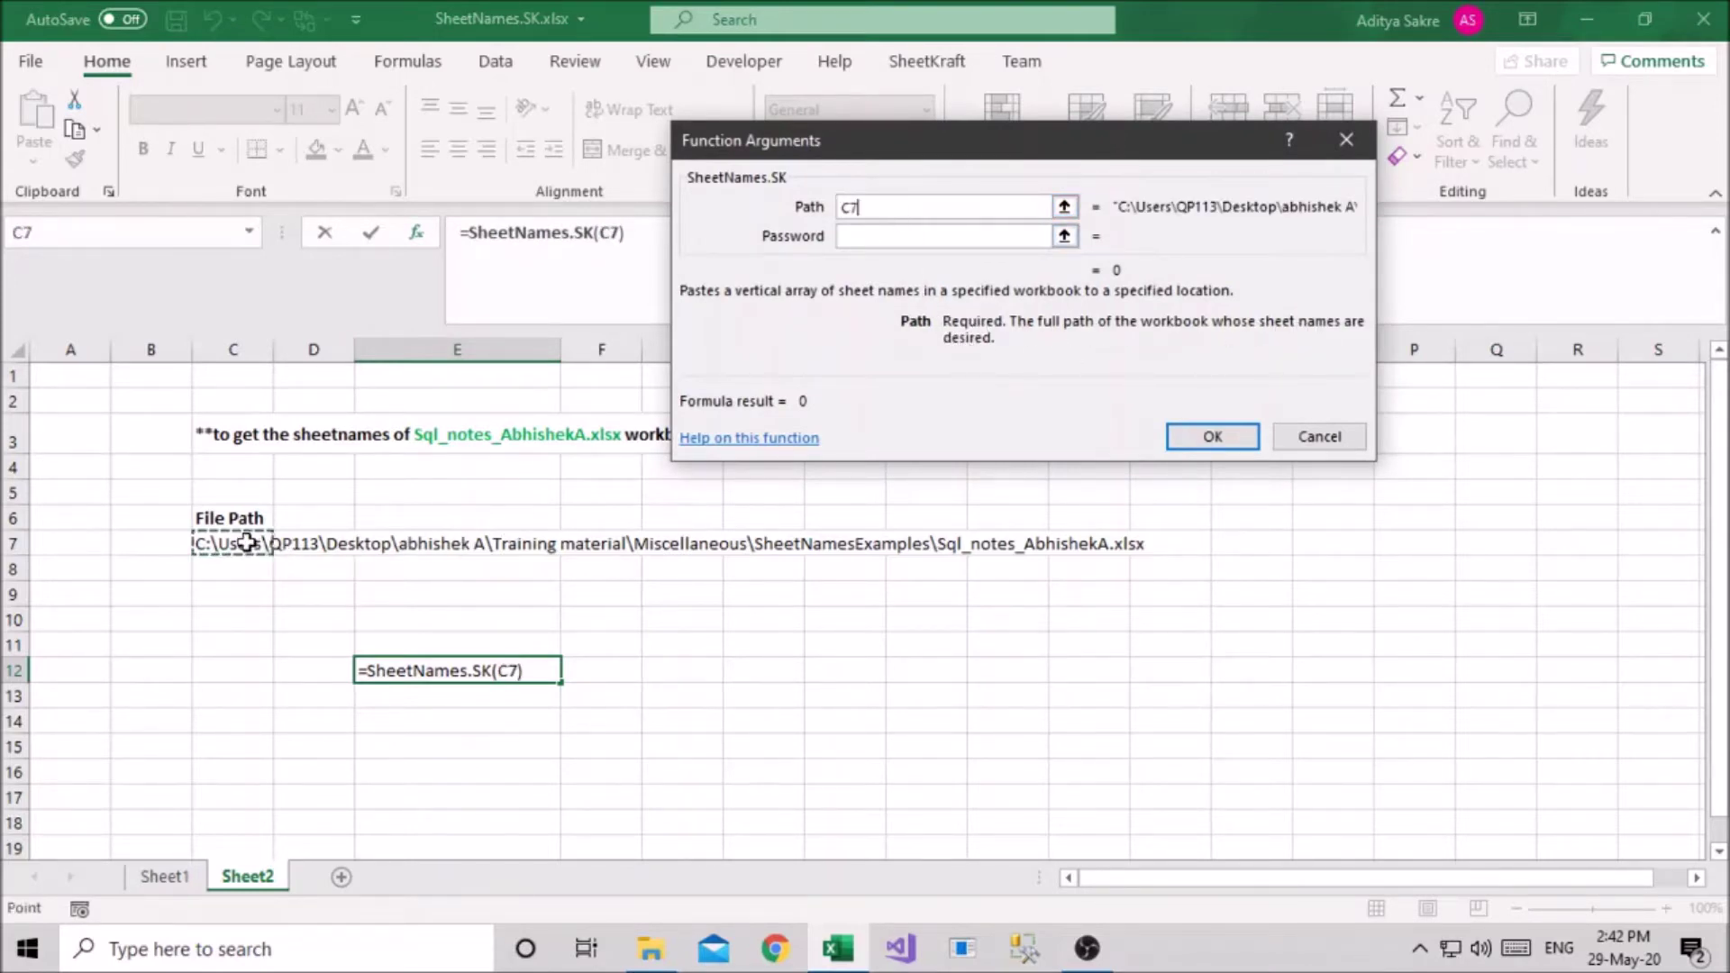
pyautogui.click(1036, 236)
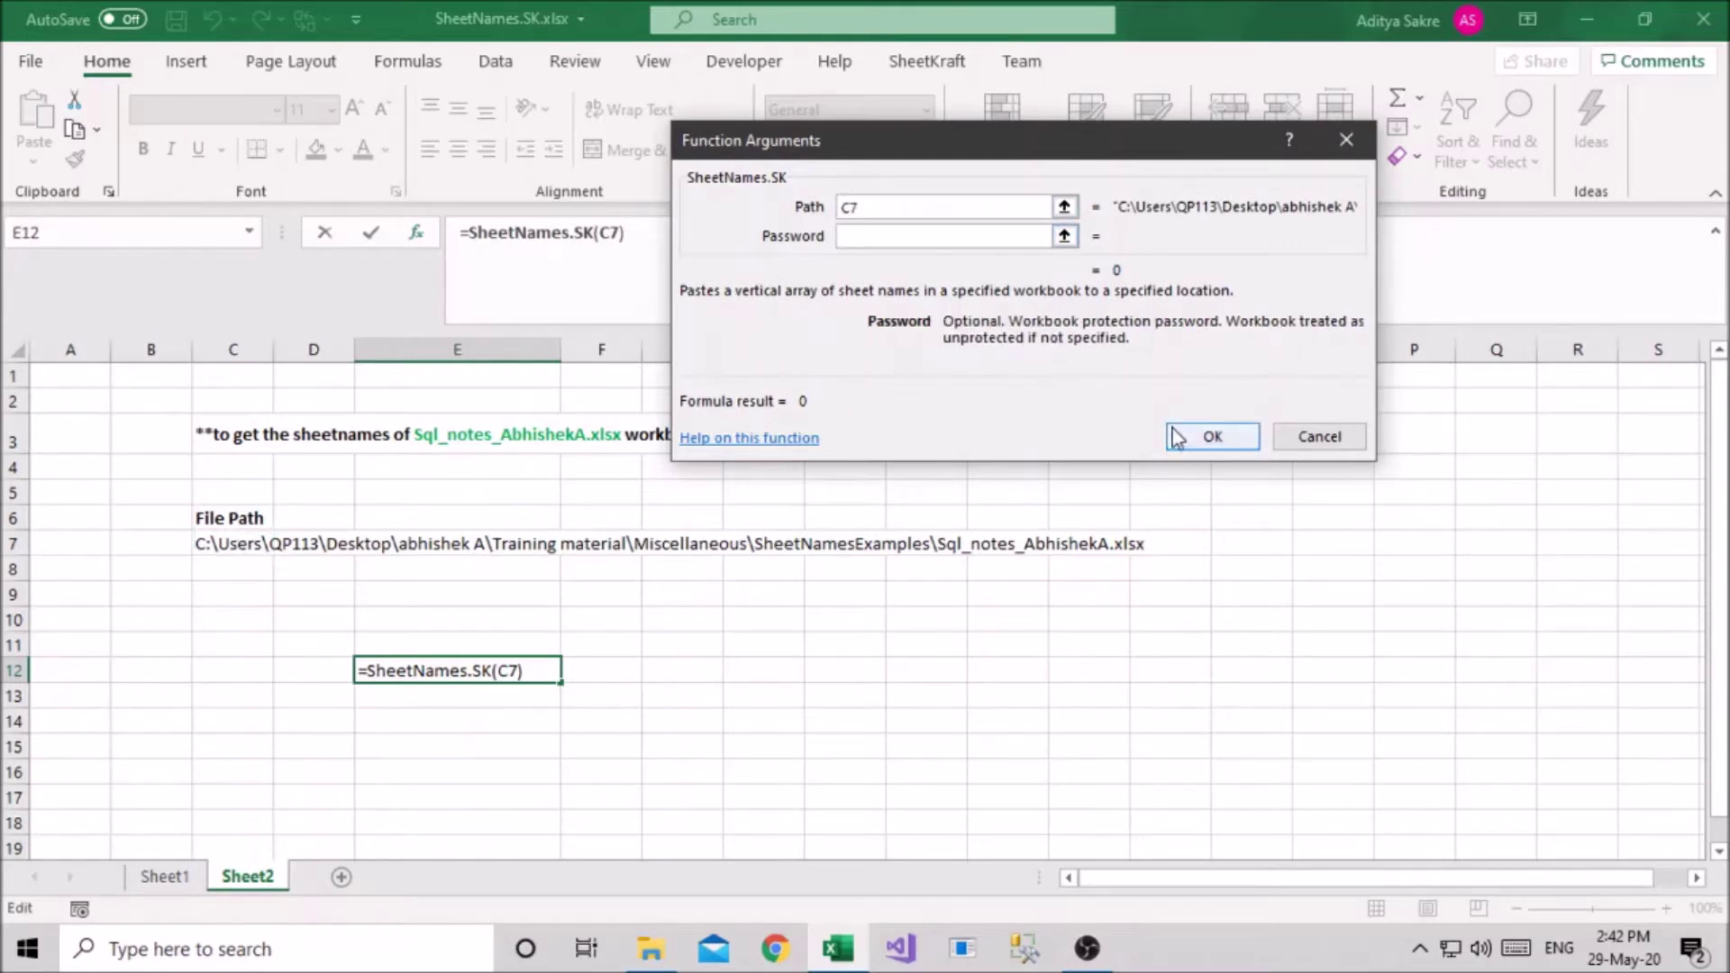
pyautogui.click(1206, 436)
pyautogui.scroll(-2, 709, 709)
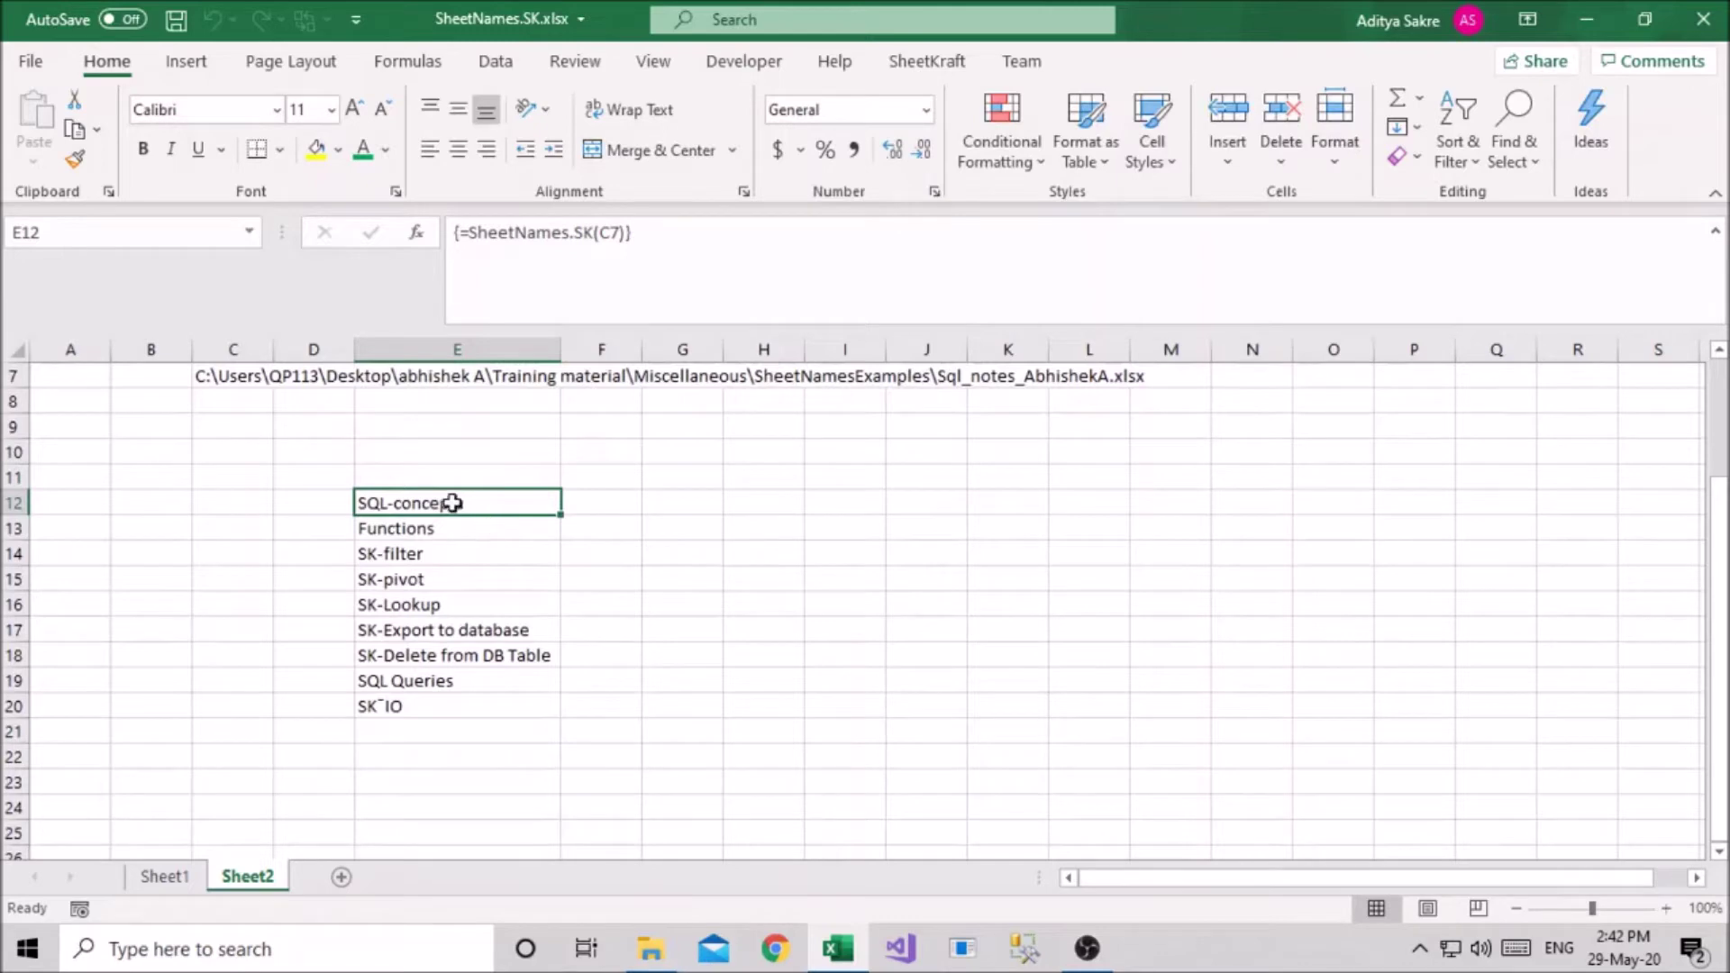
pyautogui.moveTo(493, 505); pyautogui.dragTo(479, 704)
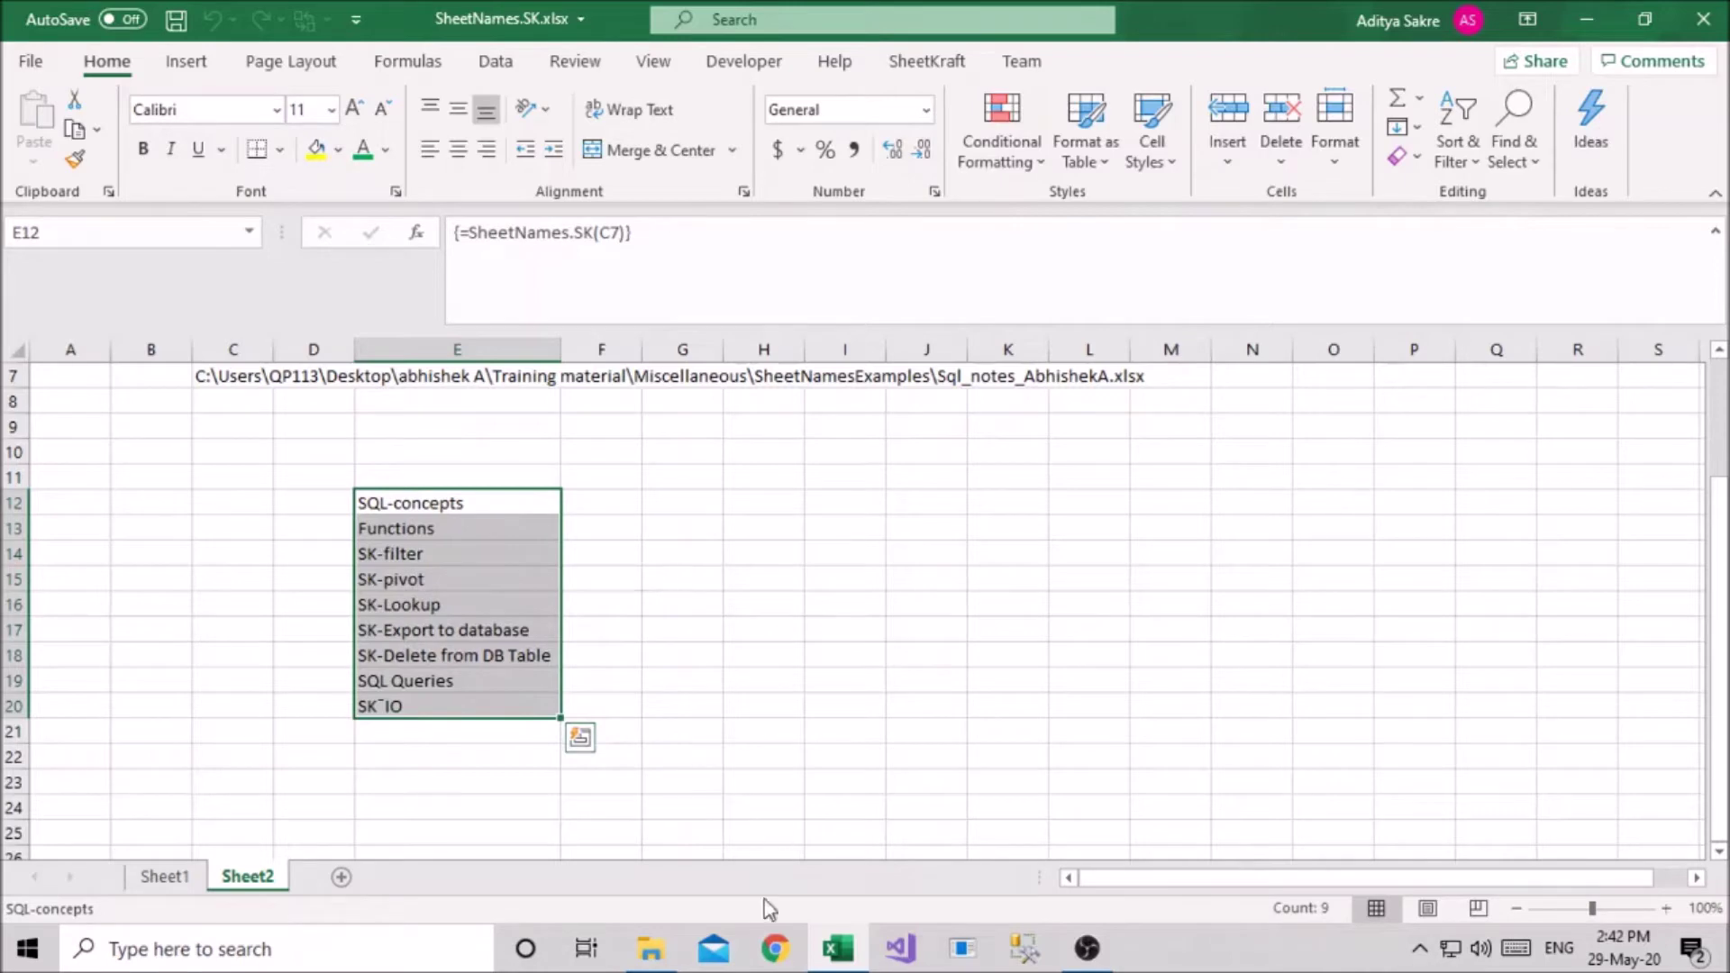
pyautogui.moveTo(650, 946)
pyautogui.click(649, 896)
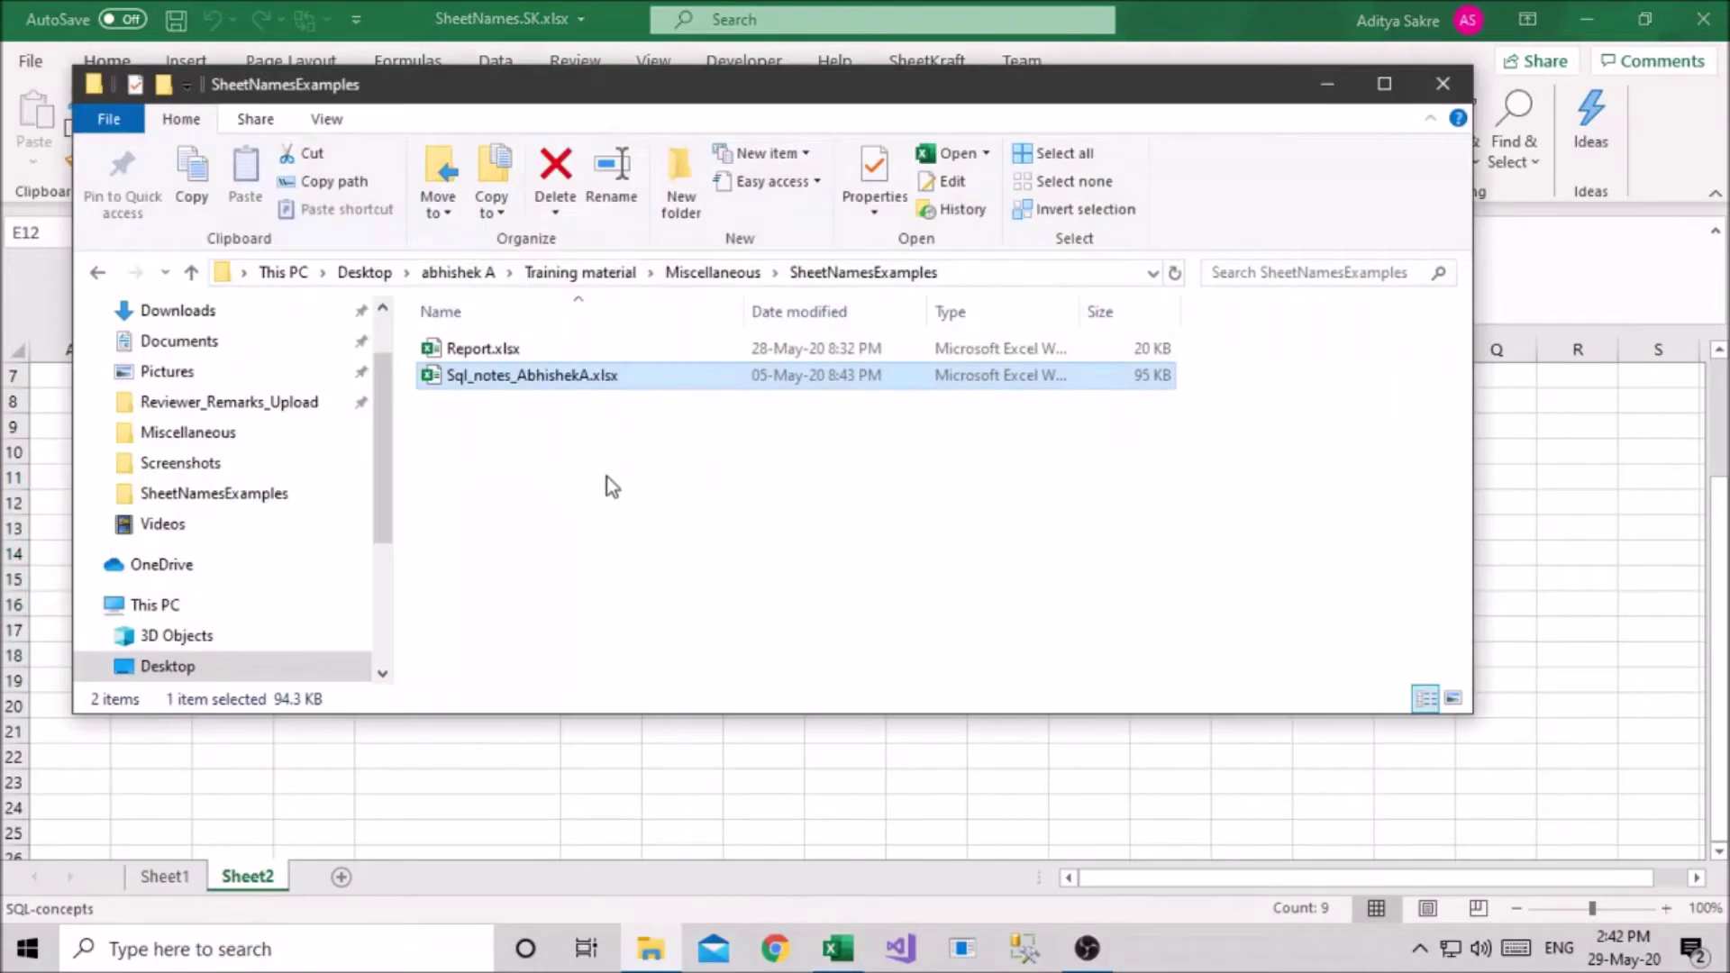
pyautogui.hotkey('alt', 'Tab')
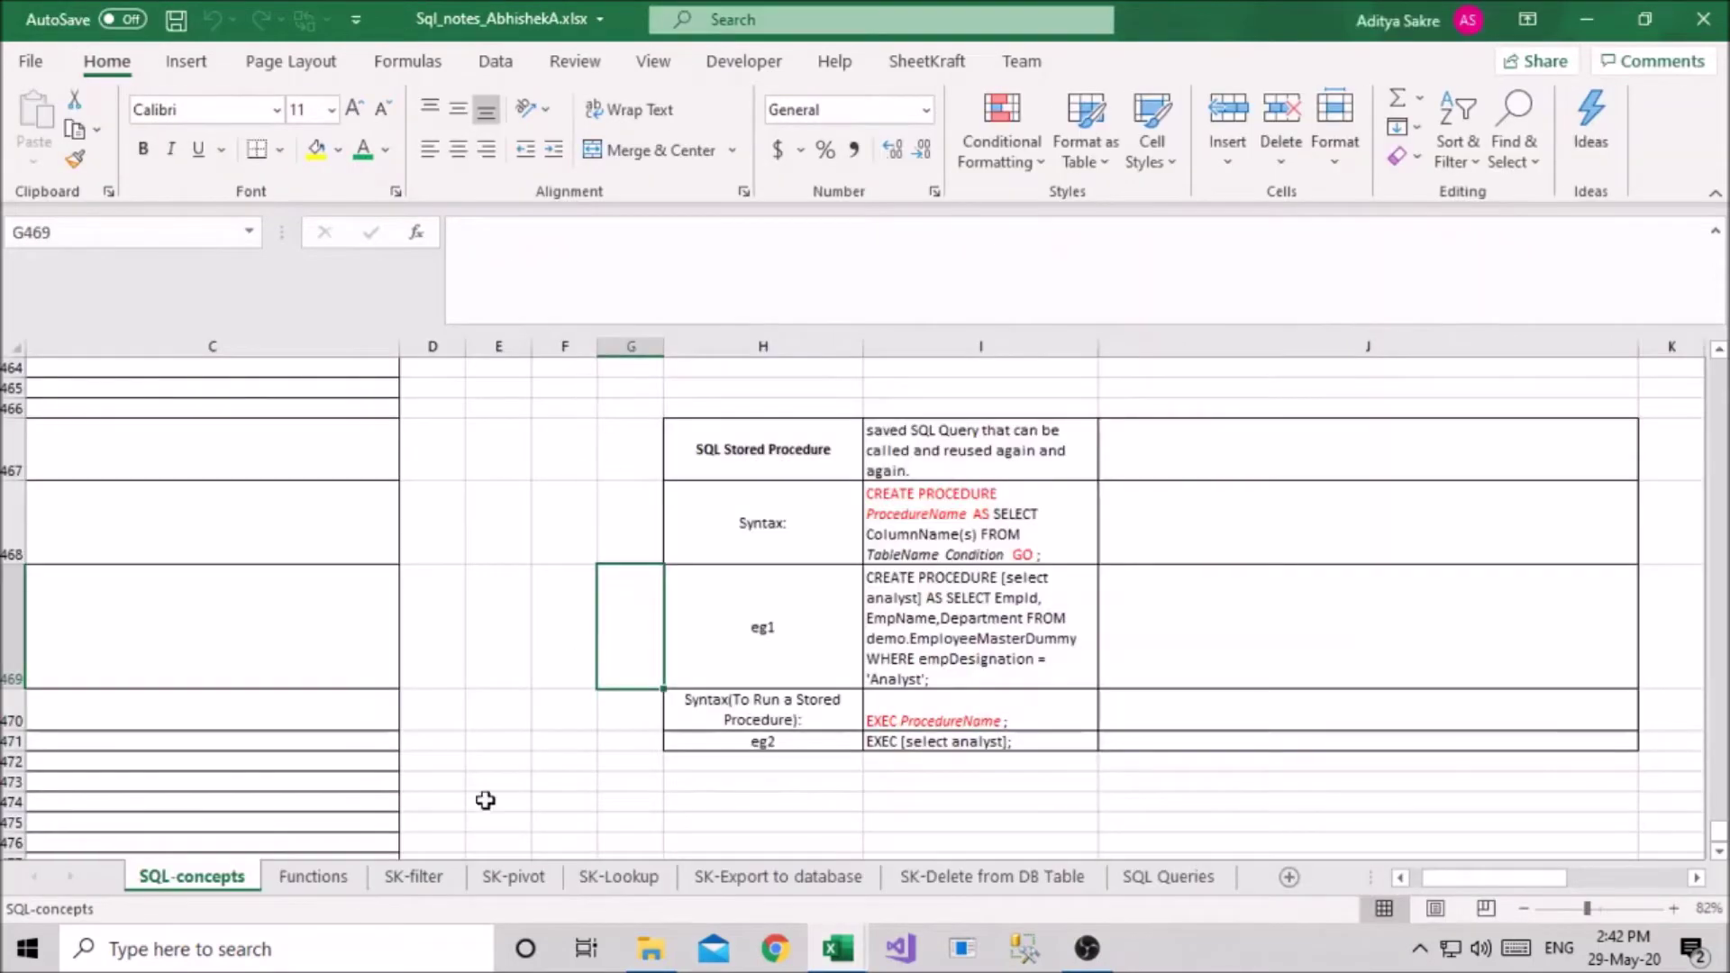
pyautogui.hotkey('alt', 'Tab')
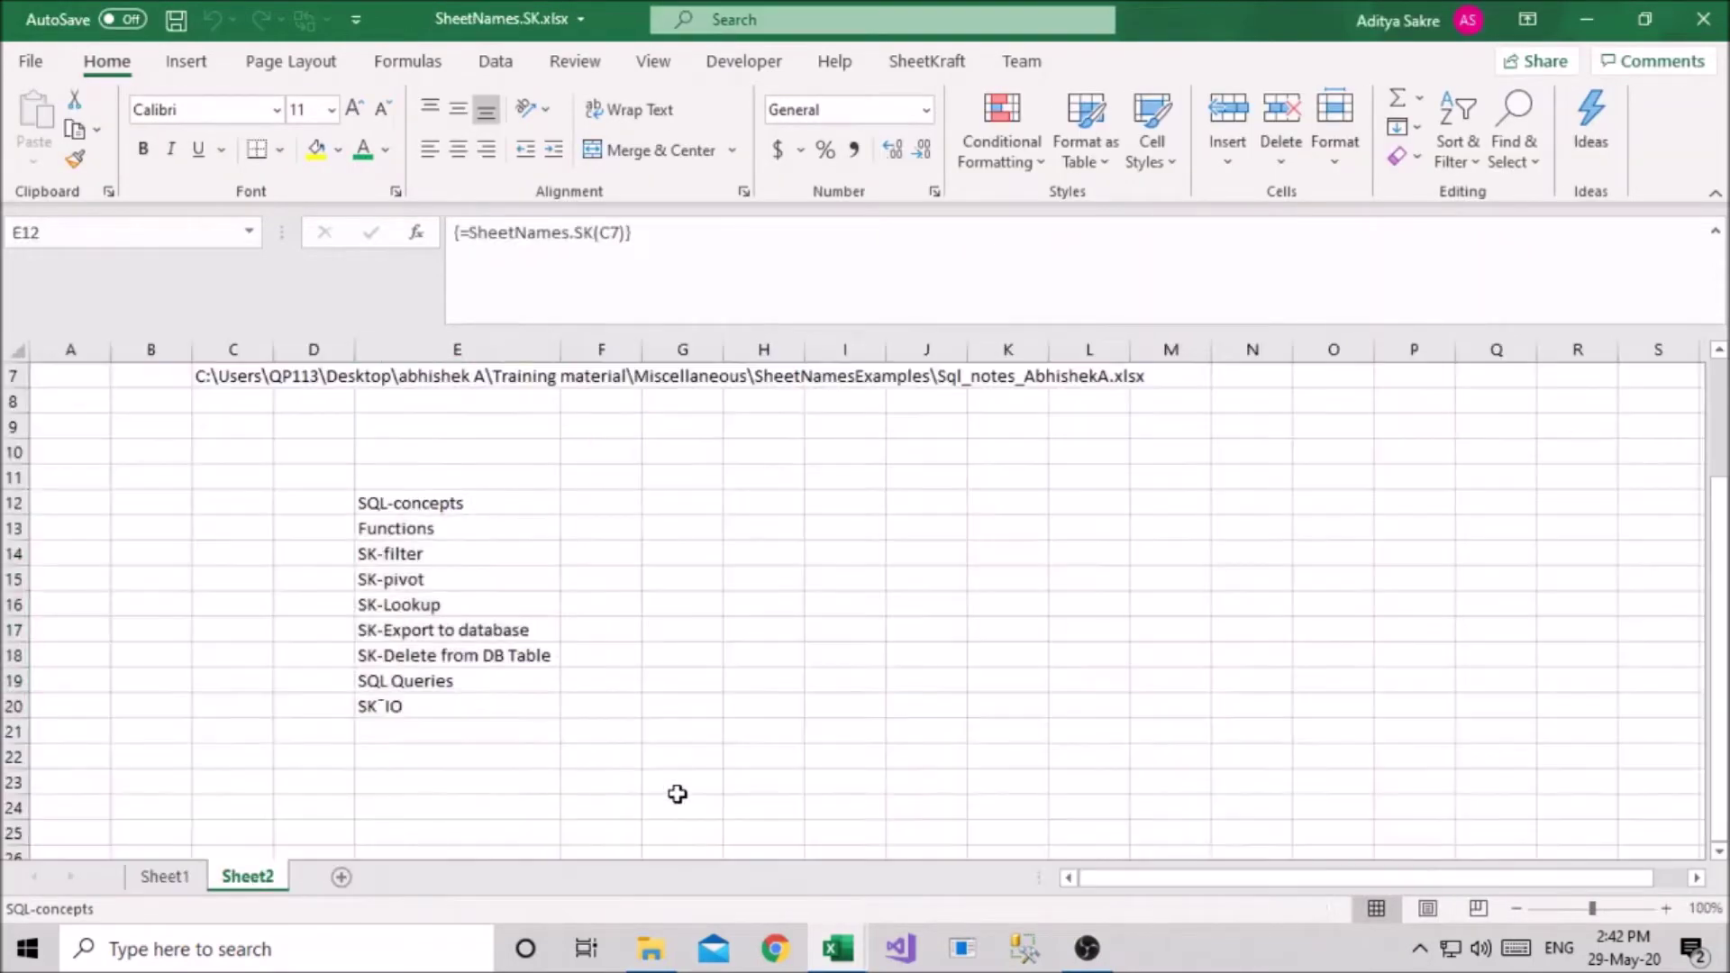
pyautogui.scroll(2, 474, 668)
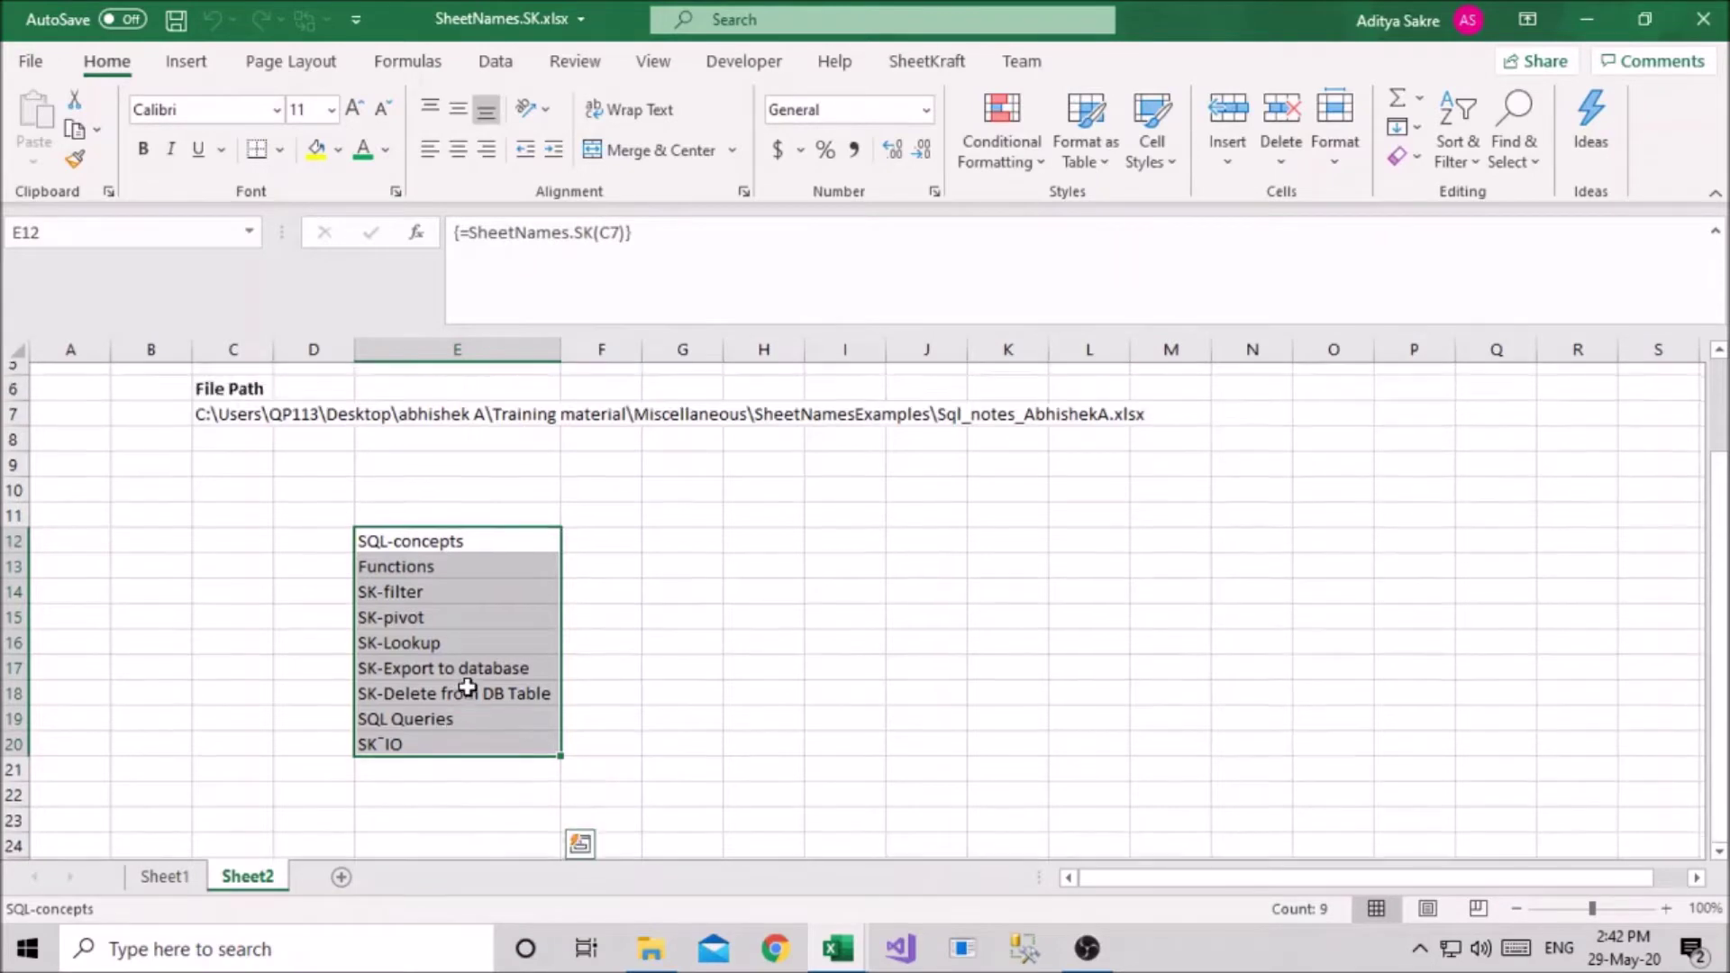
pyautogui.scroll(-1, 521, 689)
pyautogui.click(618, 681)
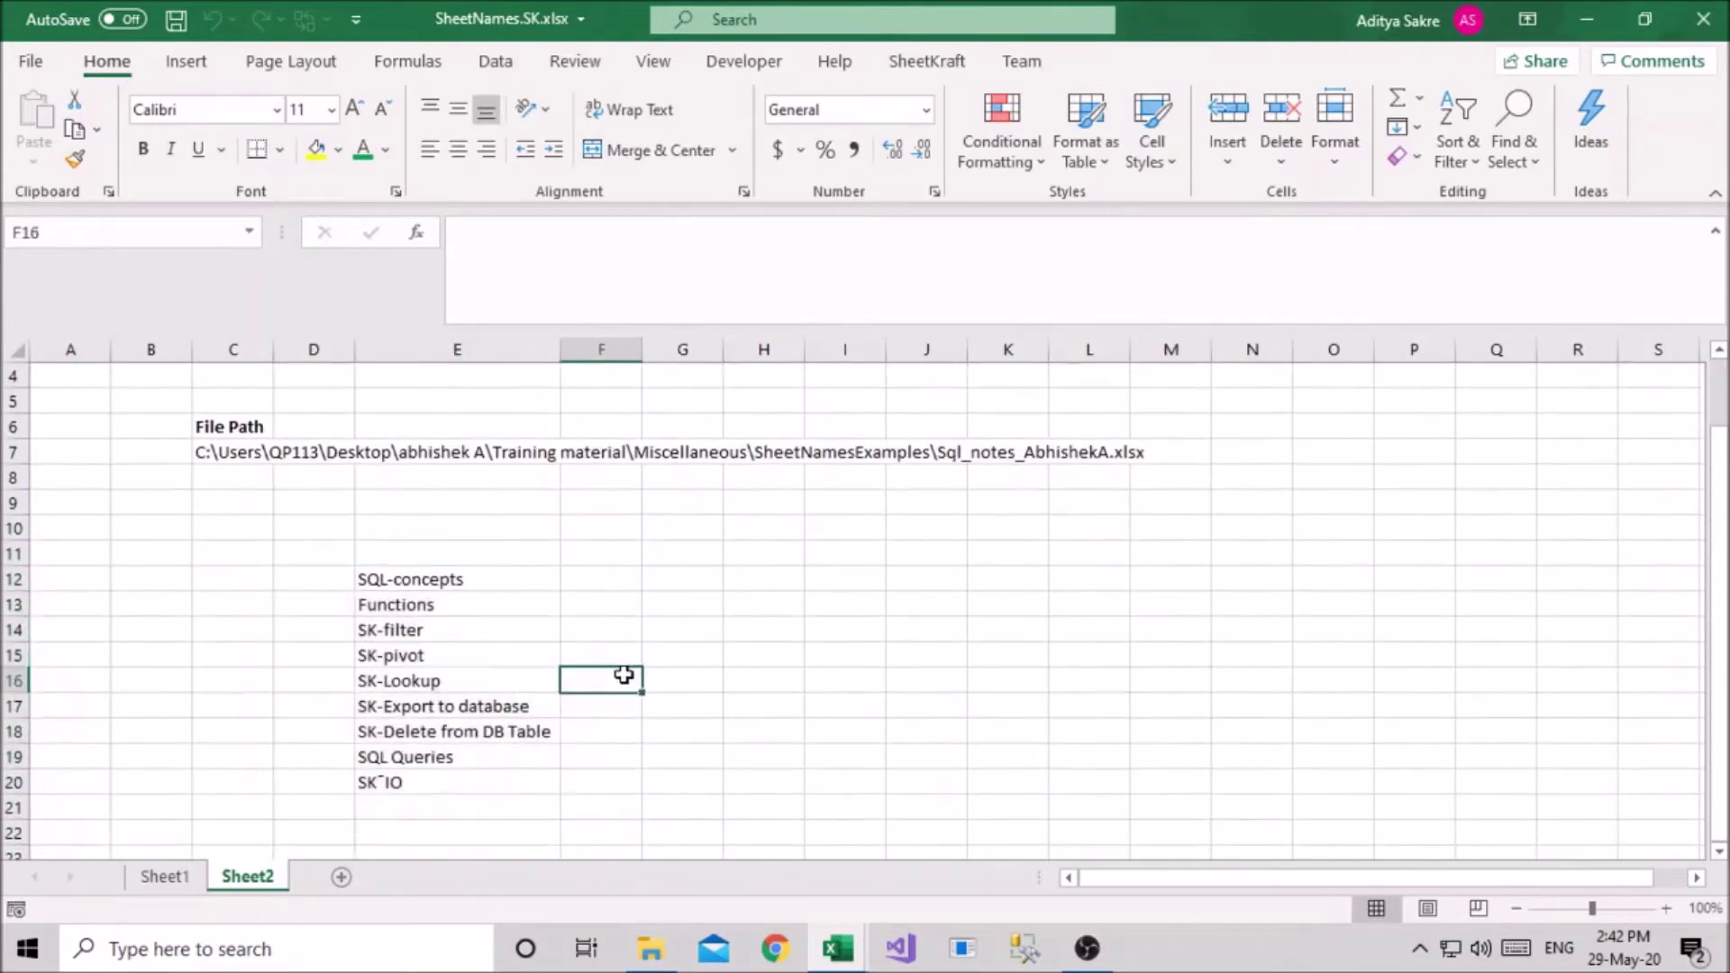
pyautogui.scroll(1, 622, 675)
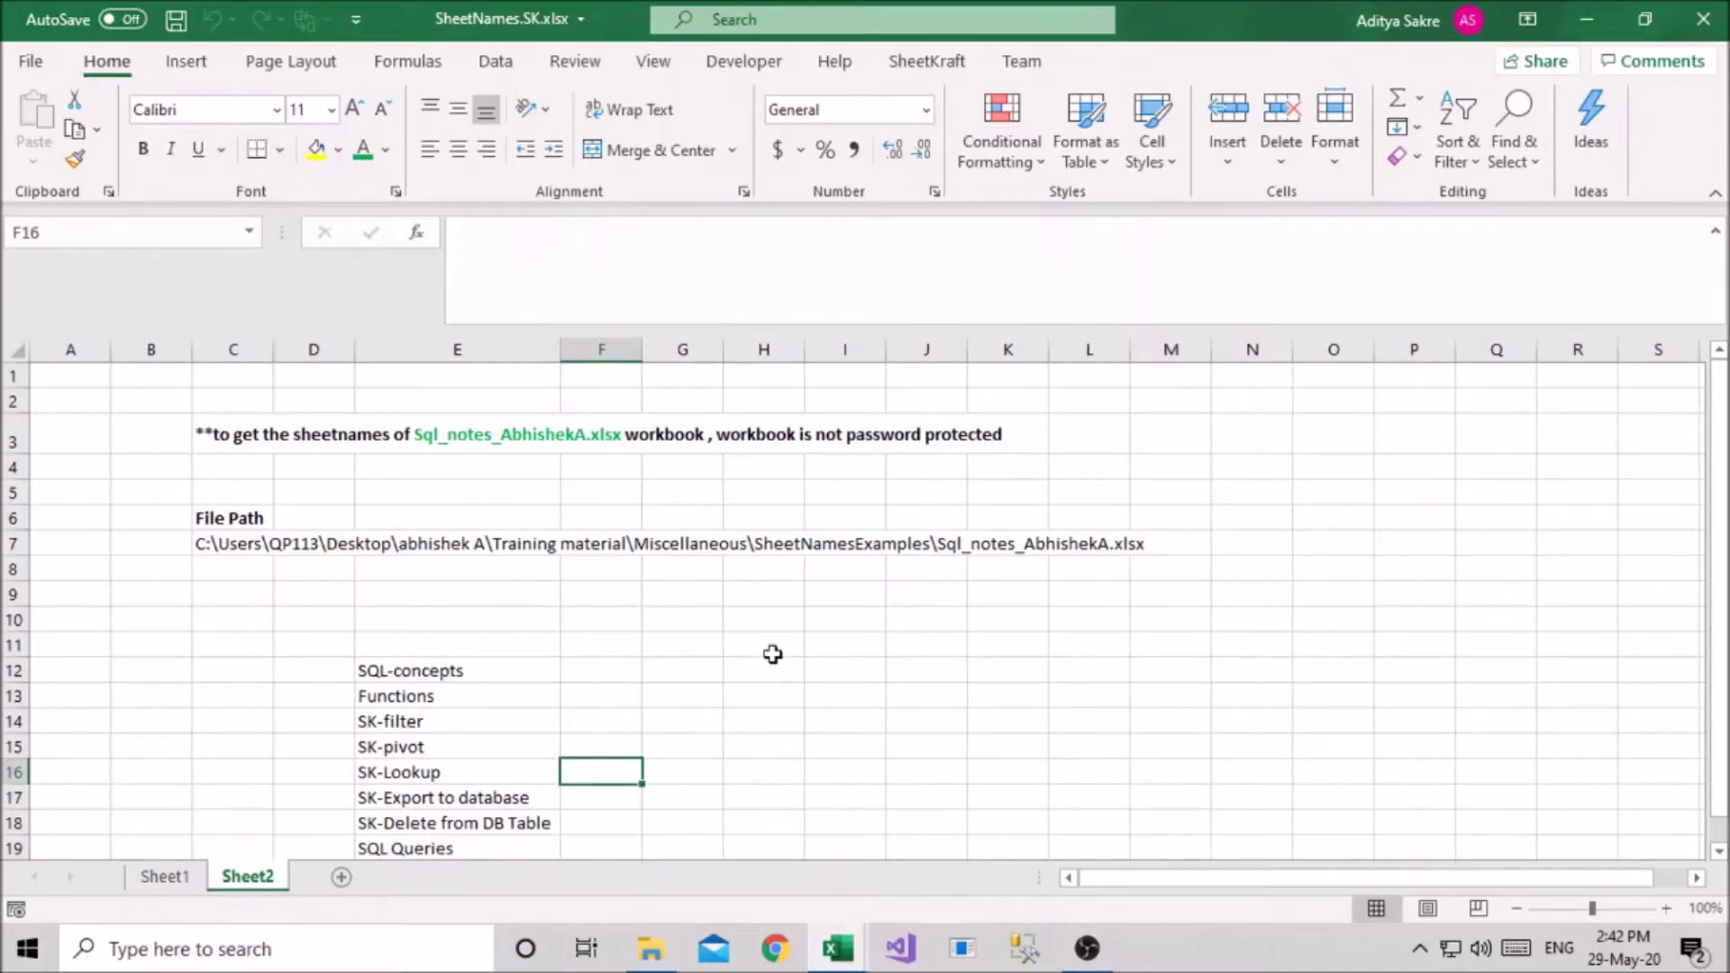
# On Sheet1, check Report.xlsx's path in D5 and its password in C5, then bring up SheetNamesExamples
pyautogui.click(181, 878)
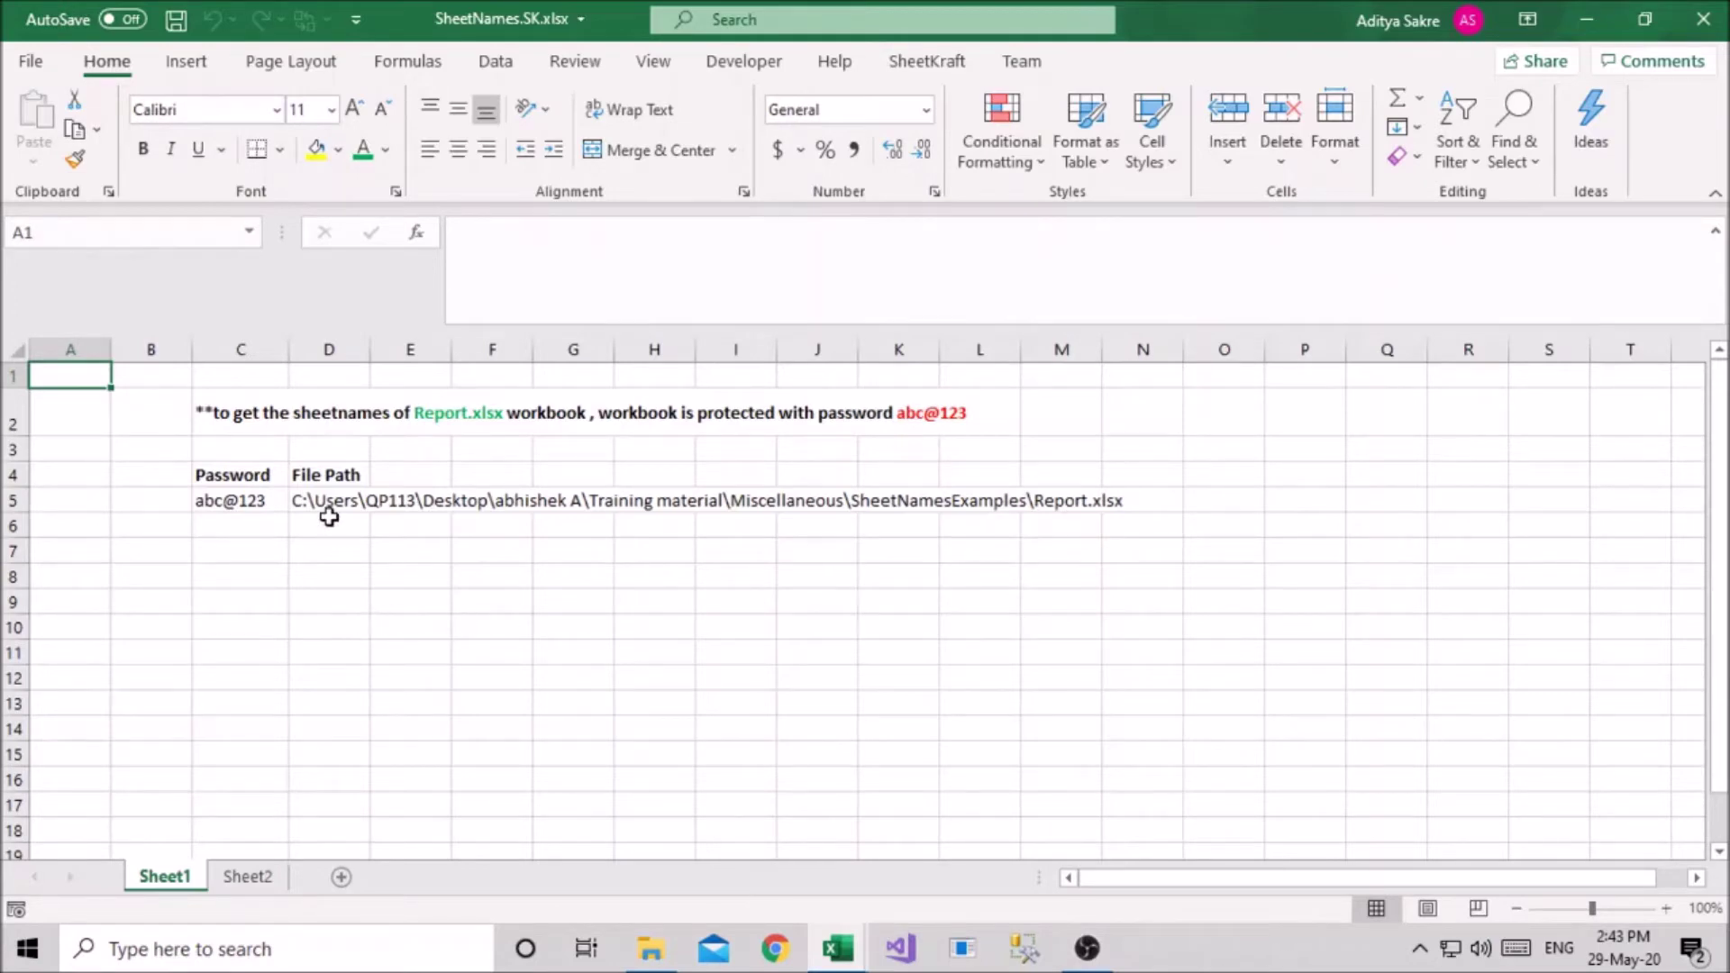
pyautogui.click(329, 506)
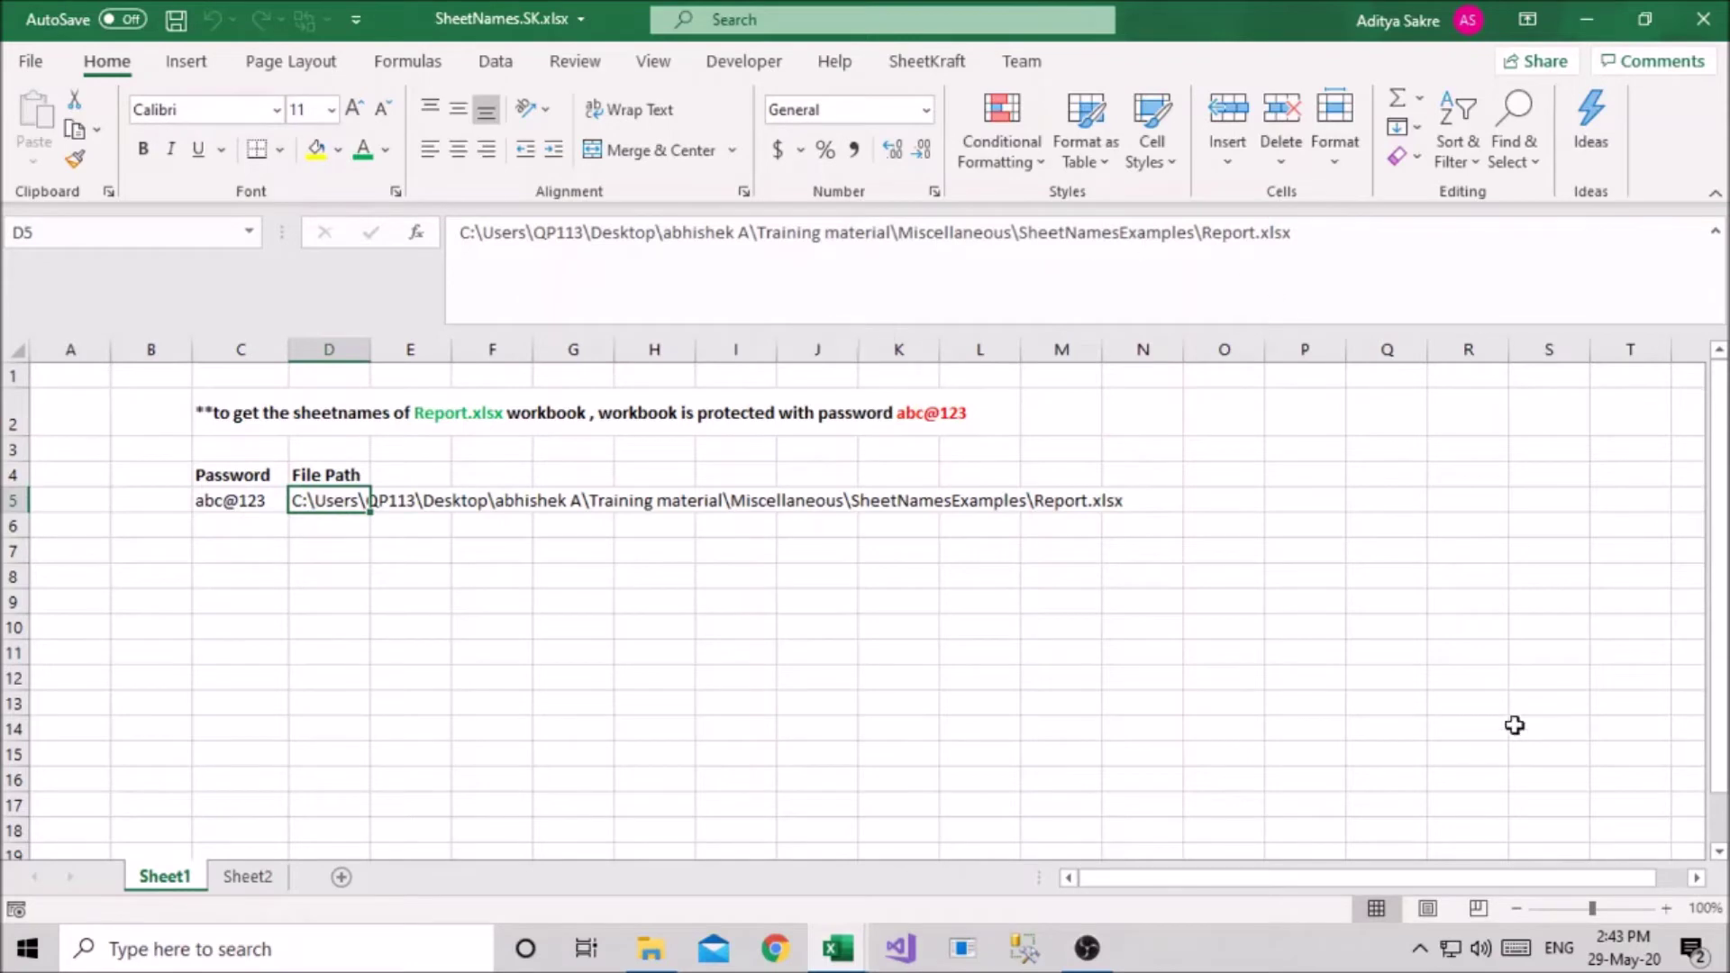
pyautogui.click(276, 510)
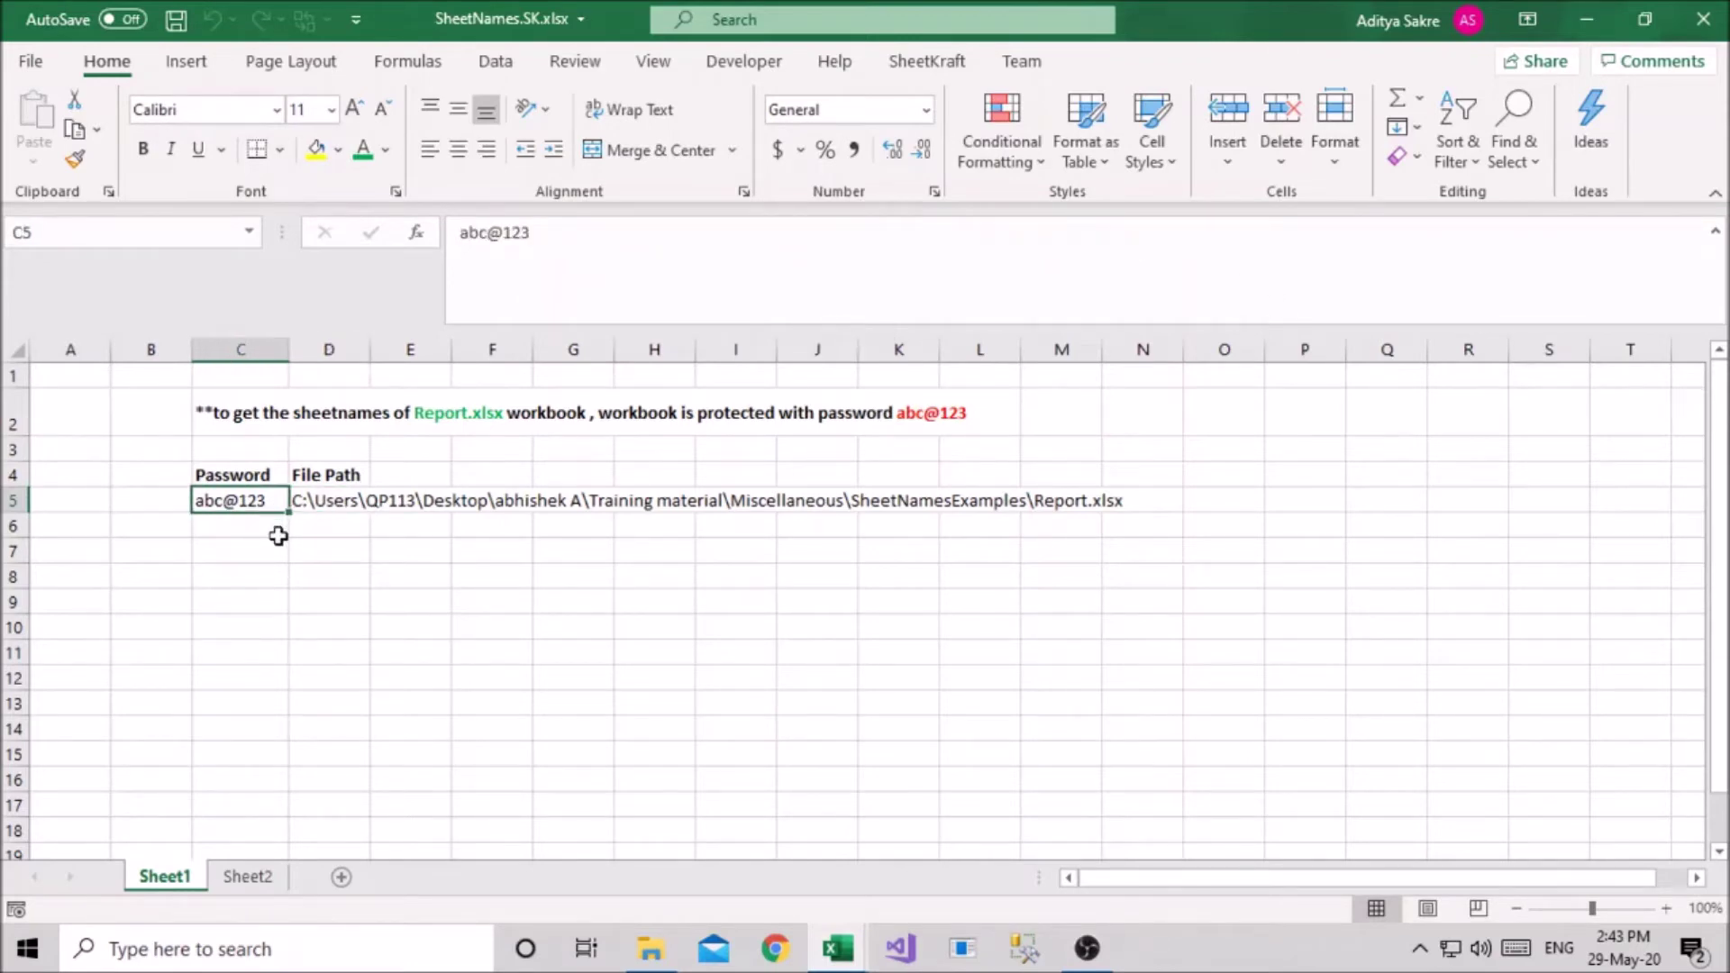
pyautogui.click(332, 568)
pyautogui.click(334, 529)
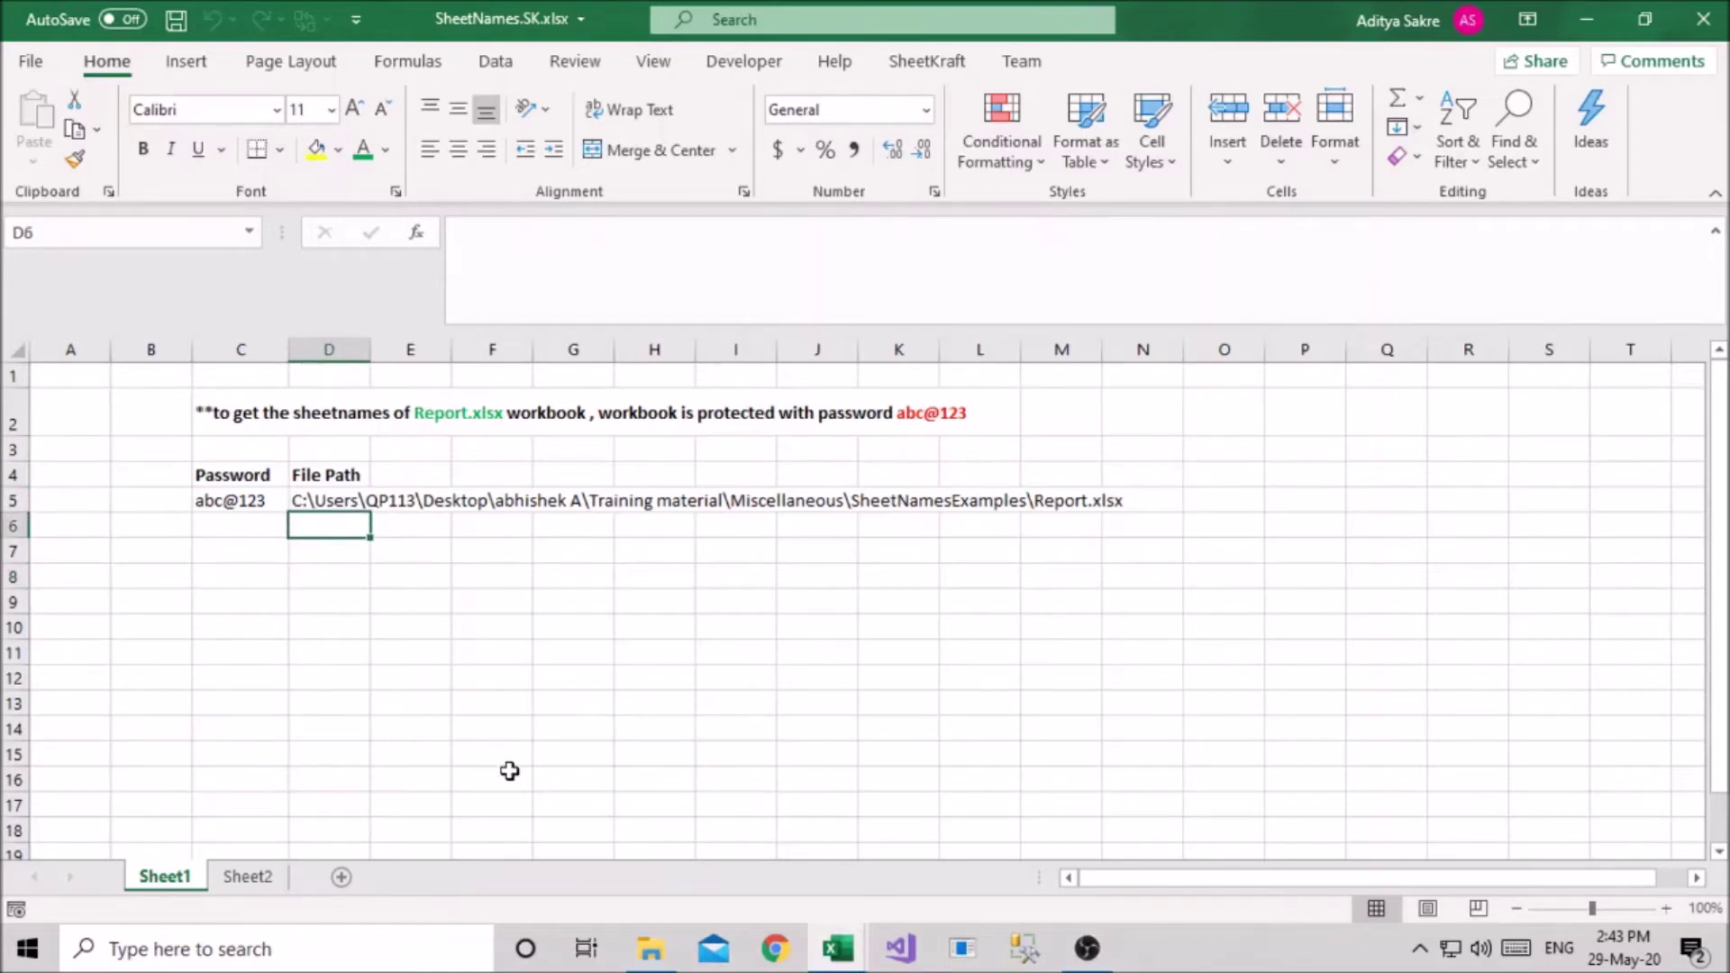
pyautogui.click(655, 954)
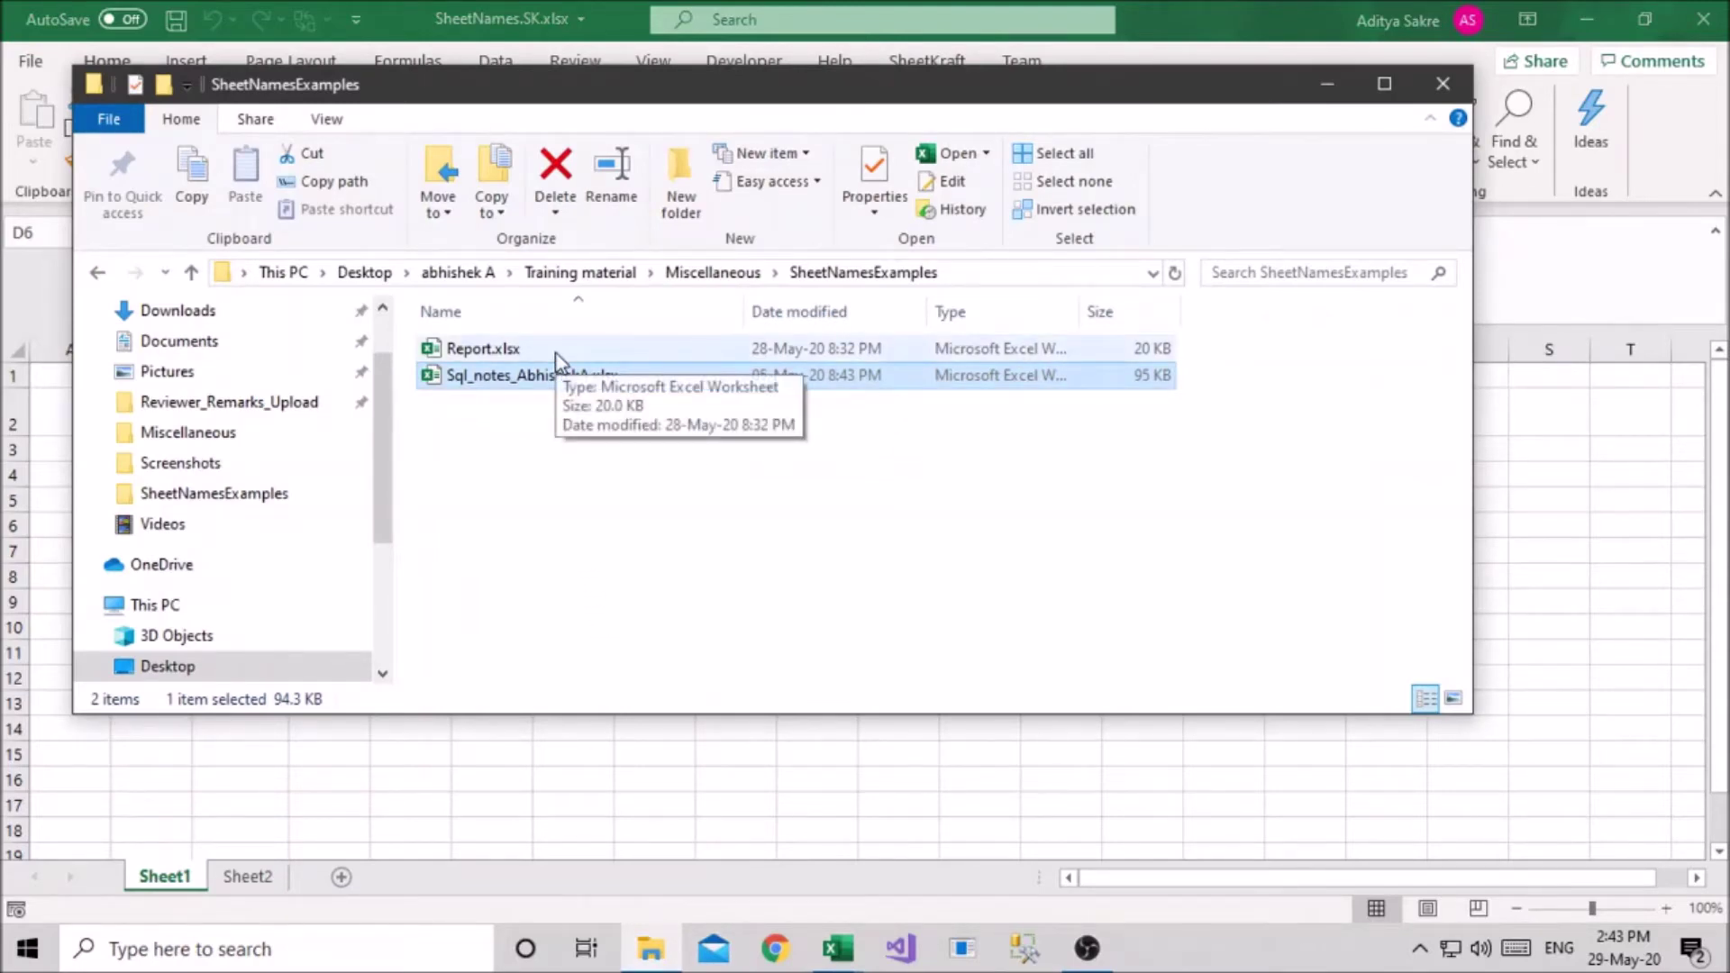
# Open Report.xlsx with its password, scroll through tabs Sheet1–Sheet11, then close it
pyautogui.hotkey('alt', 'Tab')
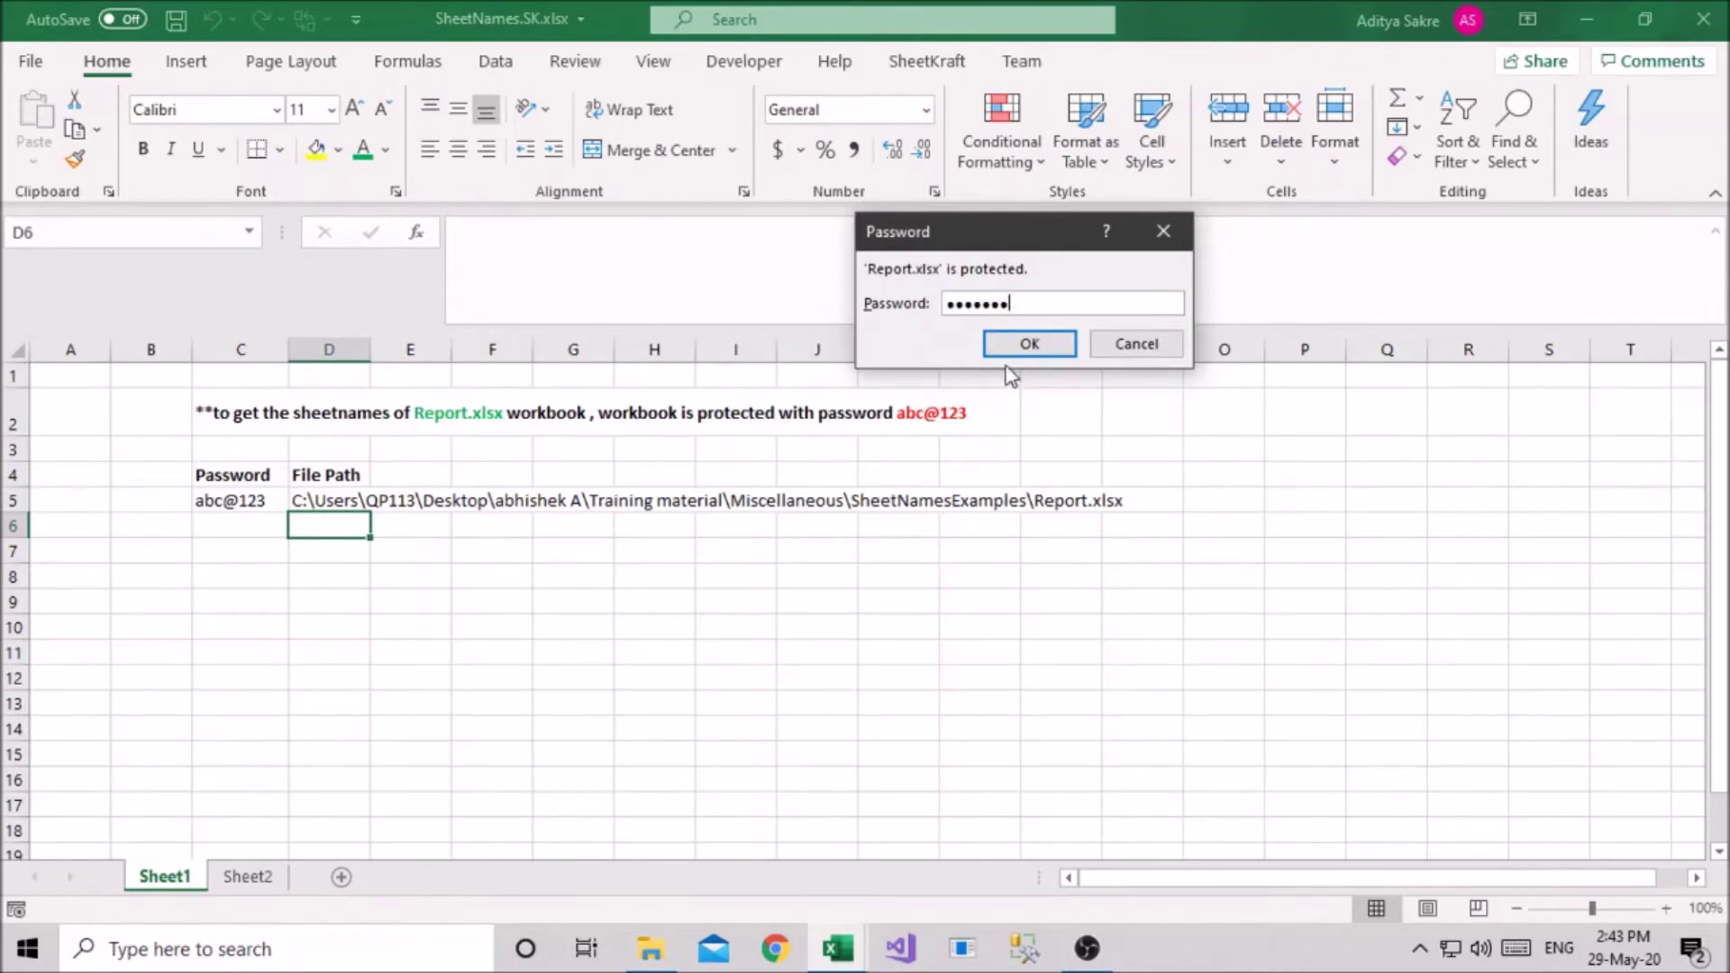
pyautogui.click(1018, 344)
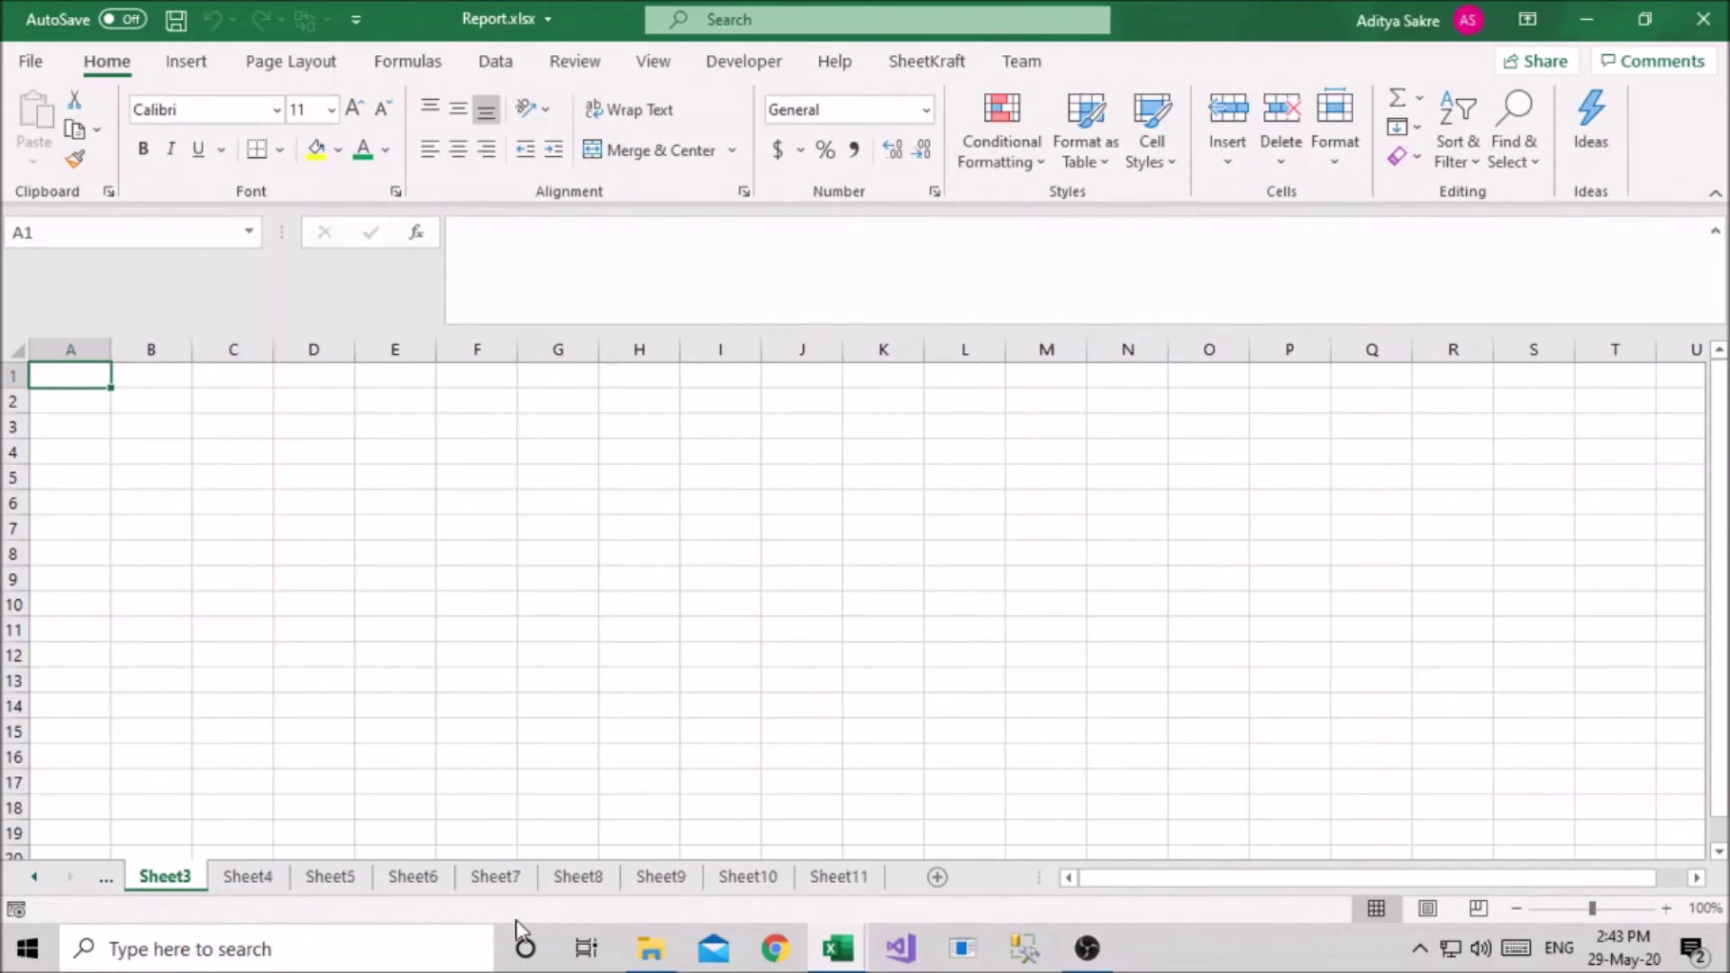
pyautogui.click(242, 881)
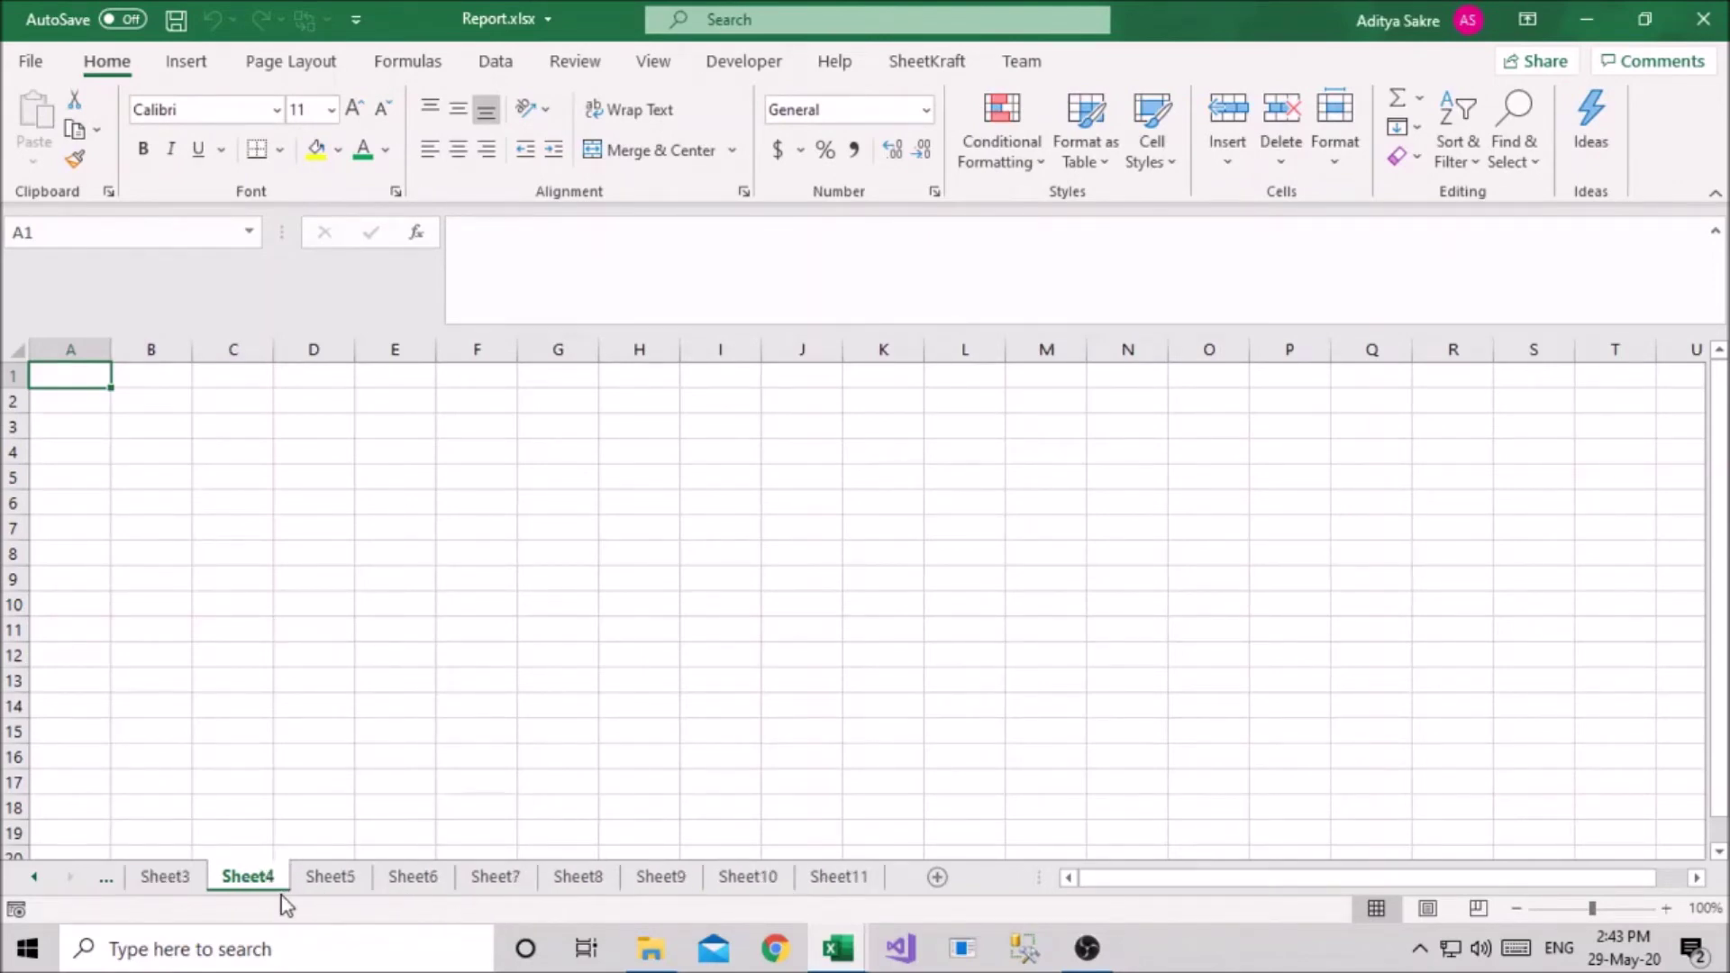
pyautogui.click(36, 877)
pyautogui.click(36, 876)
pyautogui.click(36, 876)
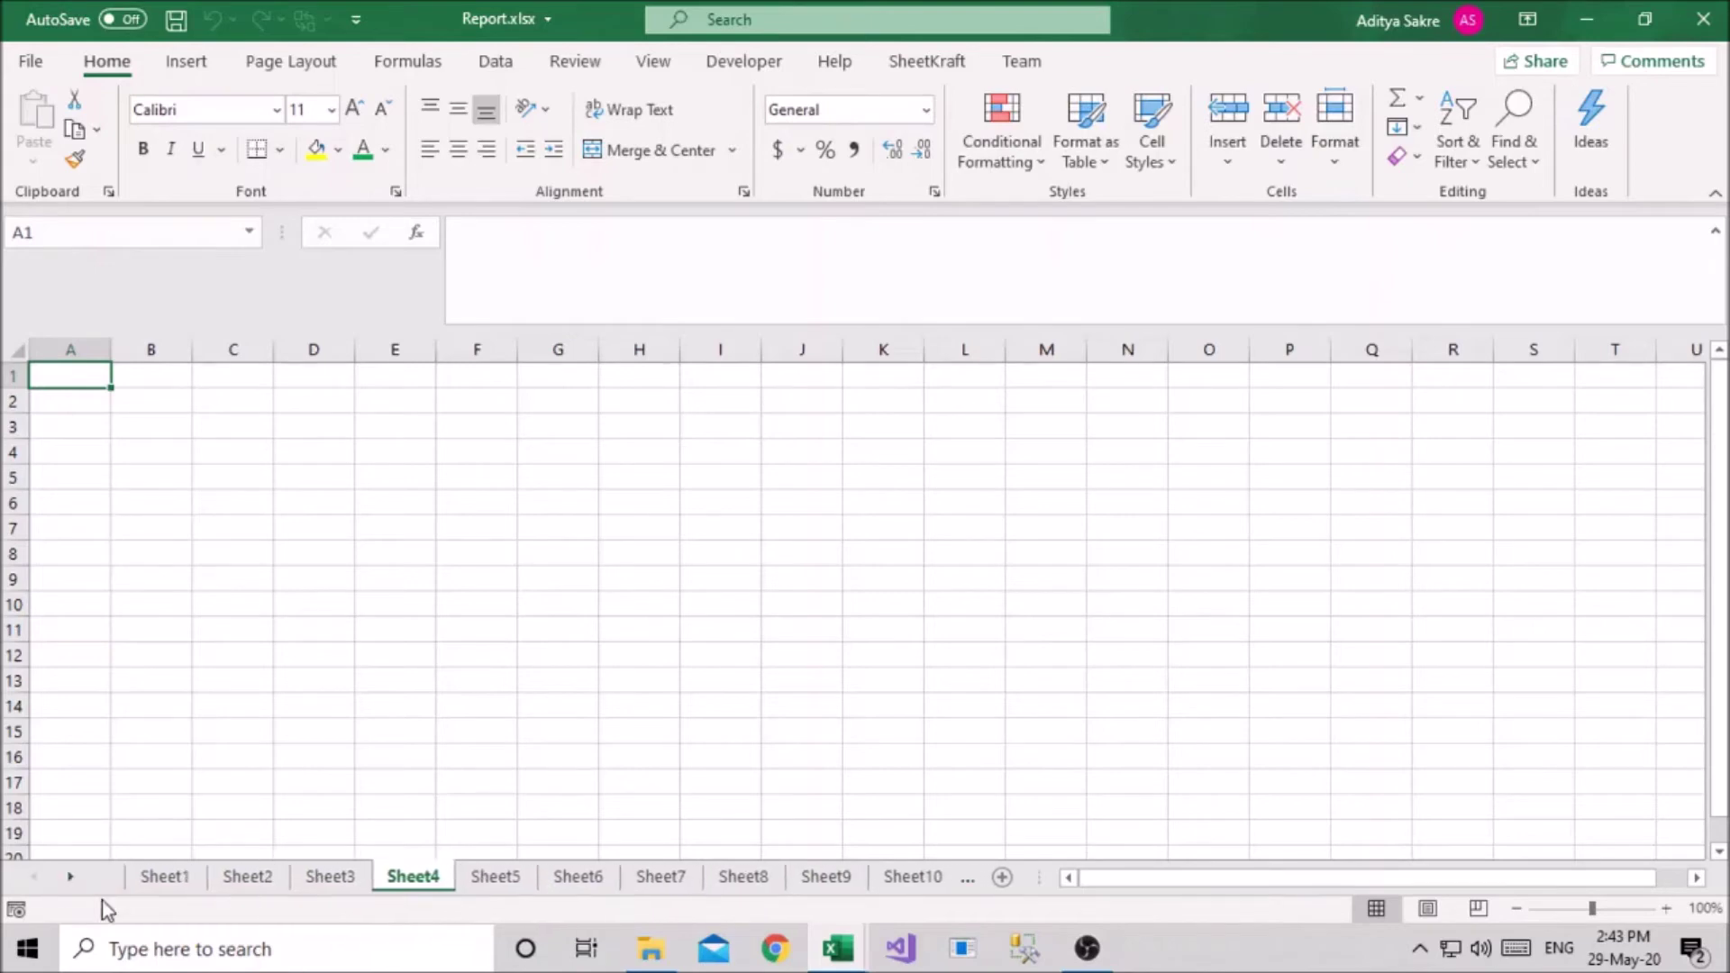
pyautogui.moveTo(1034, 878); pyautogui.dragTo(1196, 879)
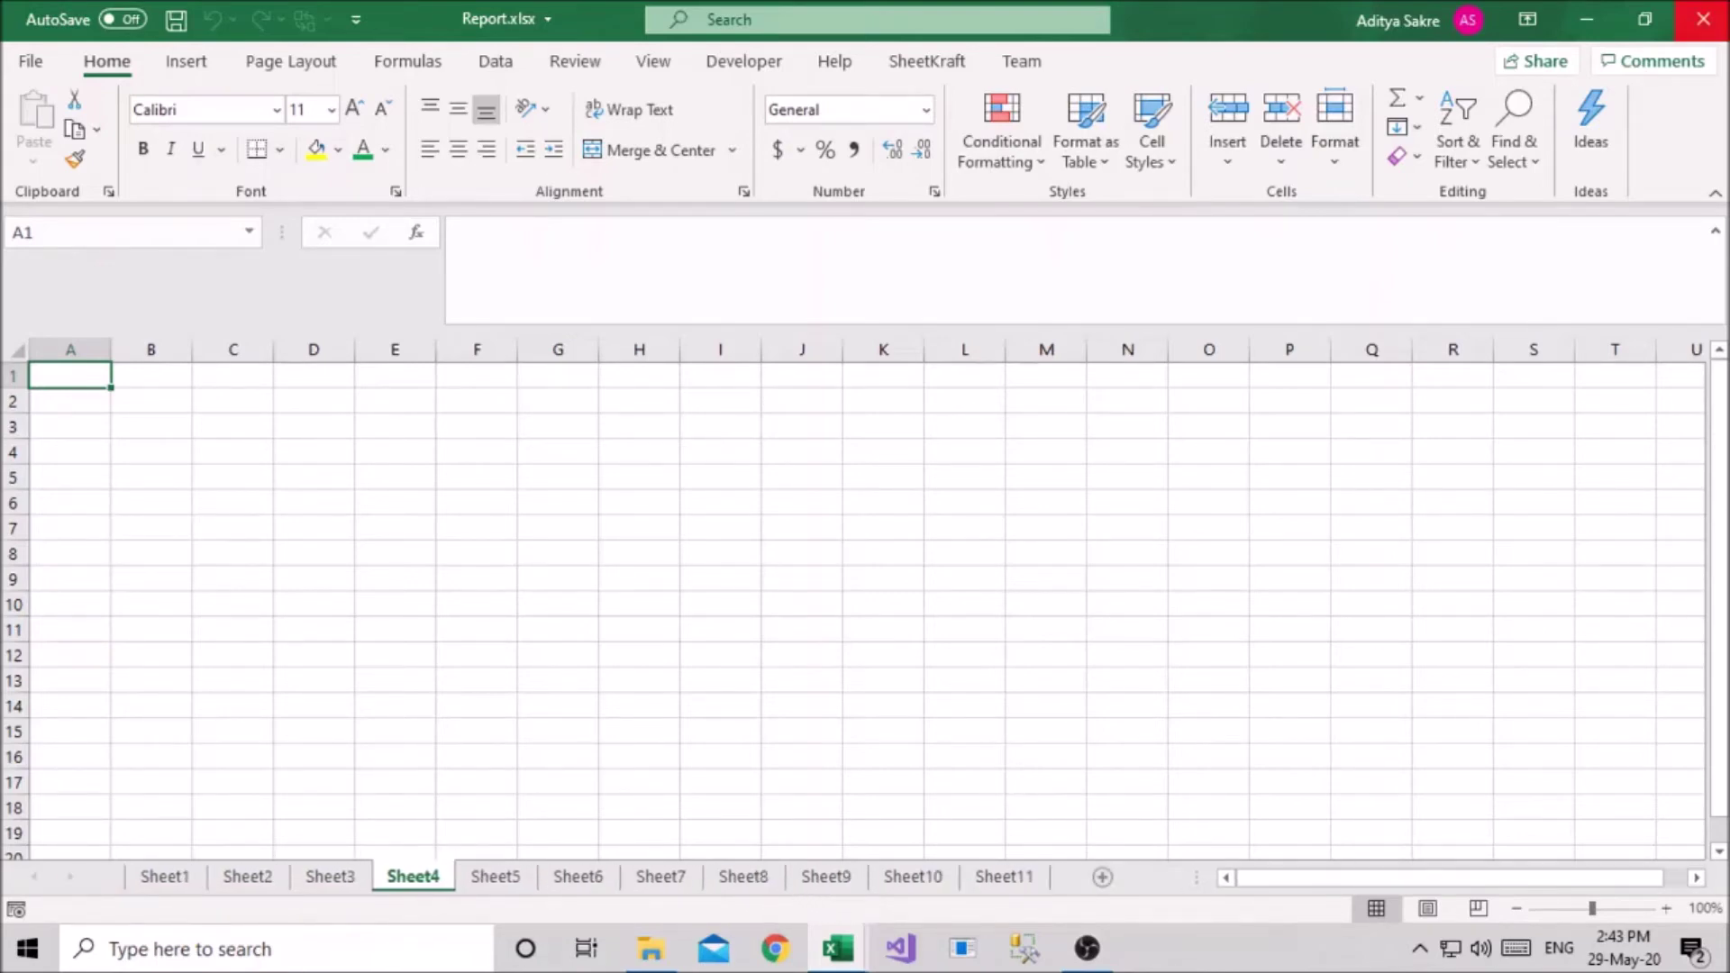
pyautogui.click(1700, 27)
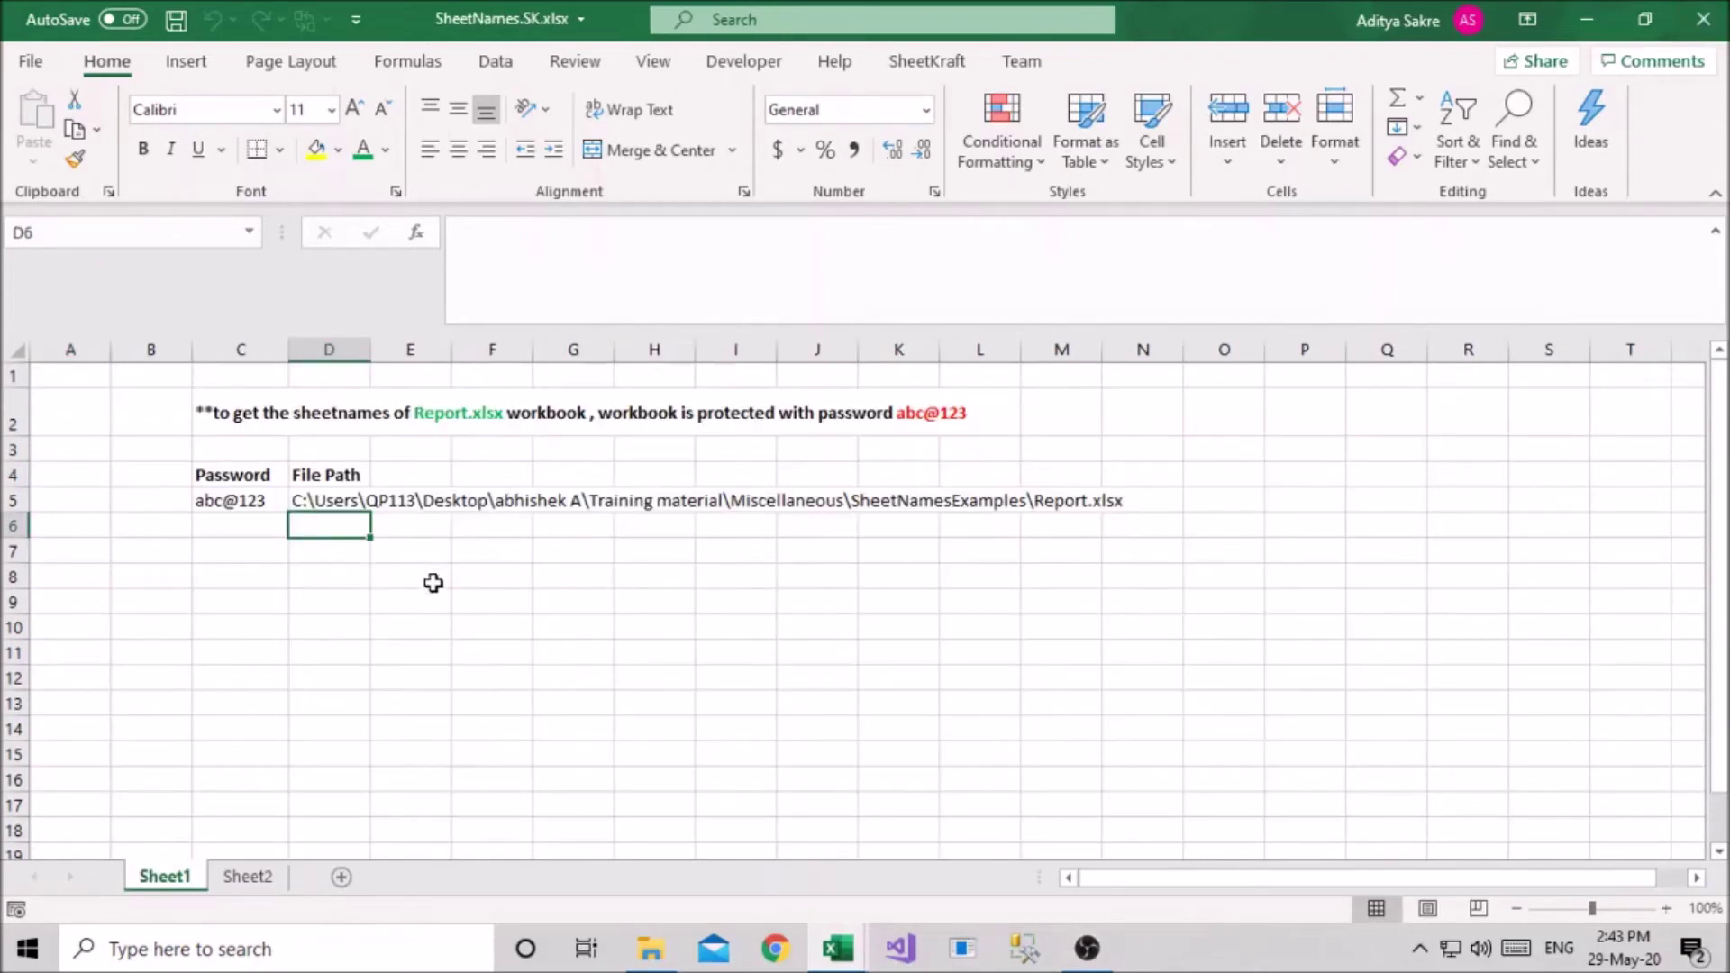
# Type =SheetNames.Sk( into H11 and bring up its Function Arguments form
pyautogui.click(496, 647)
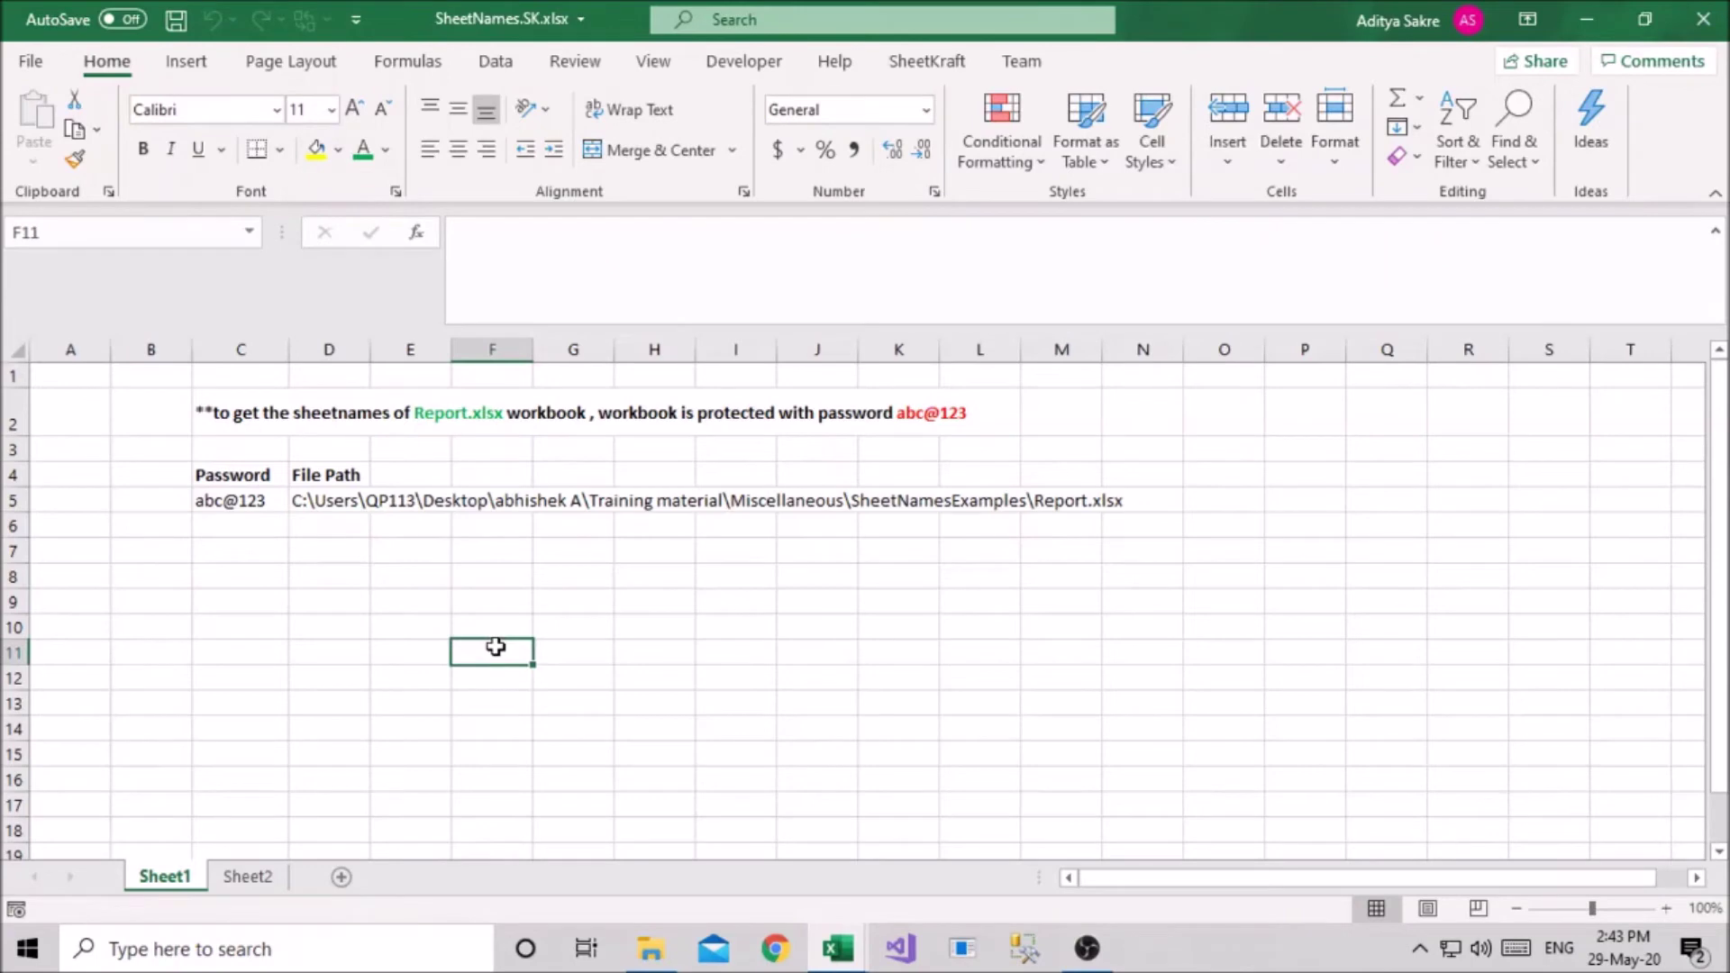
pyautogui.press('Right')
pyautogui.press('Right')
pyautogui.write('=S')
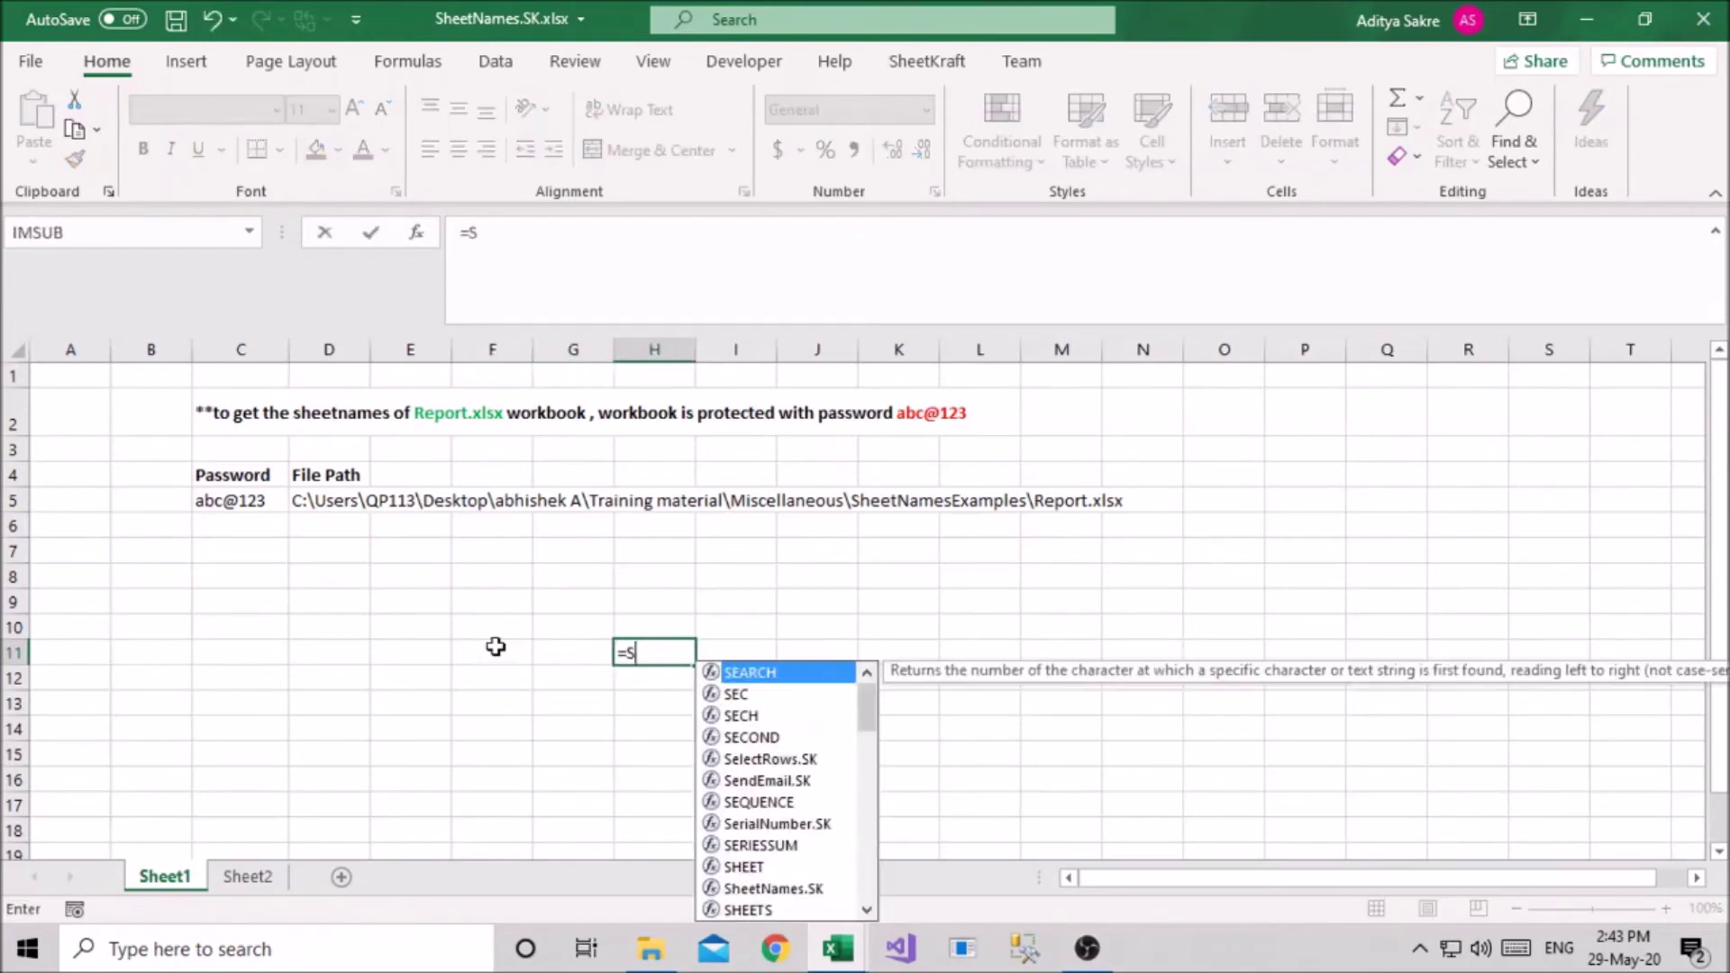
pyautogui.write('heetNames.Sk')
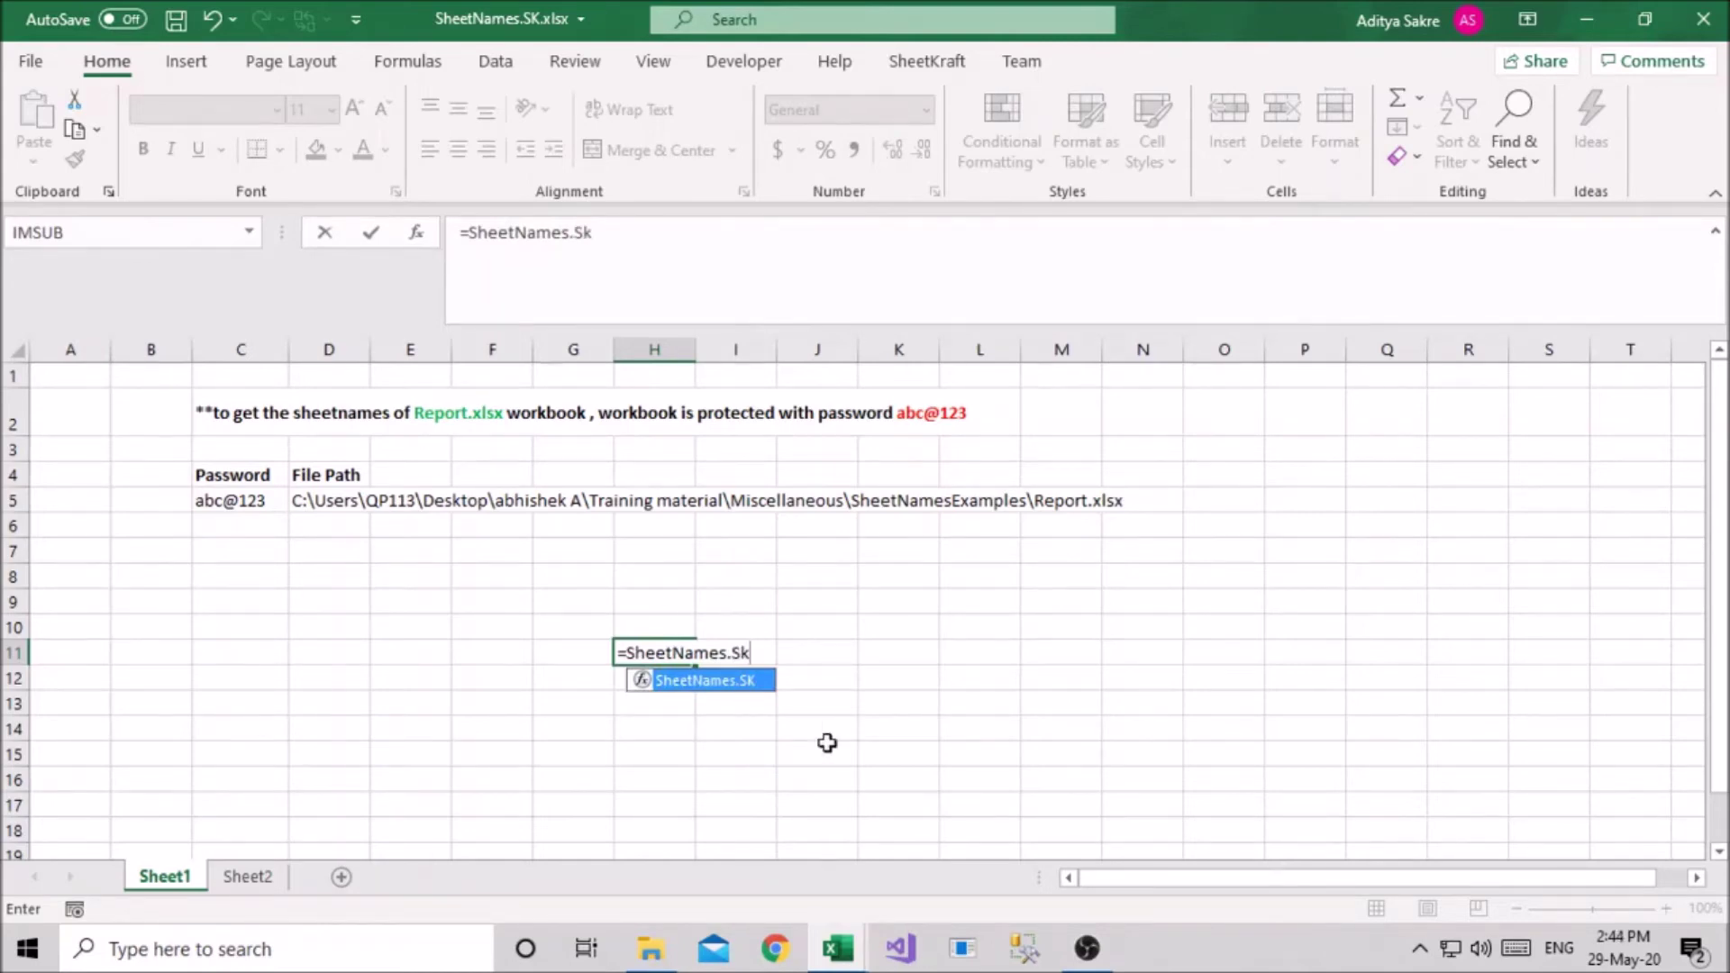
pyautogui.write('(')
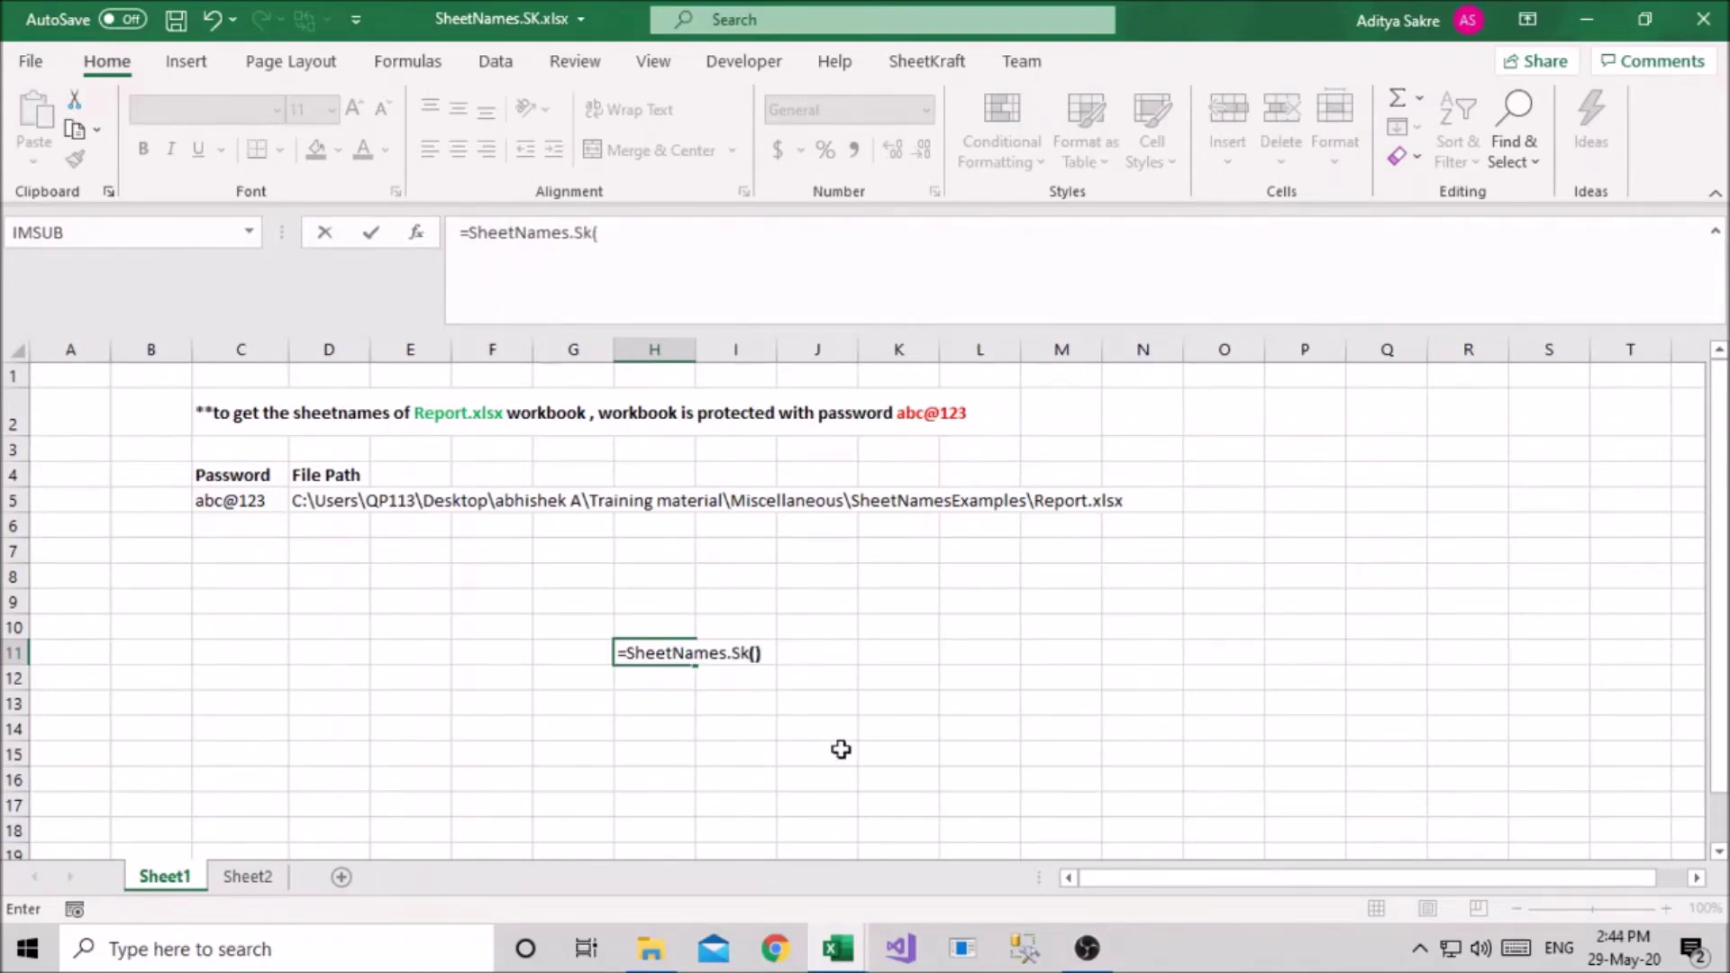
pyautogui.click(415, 233)
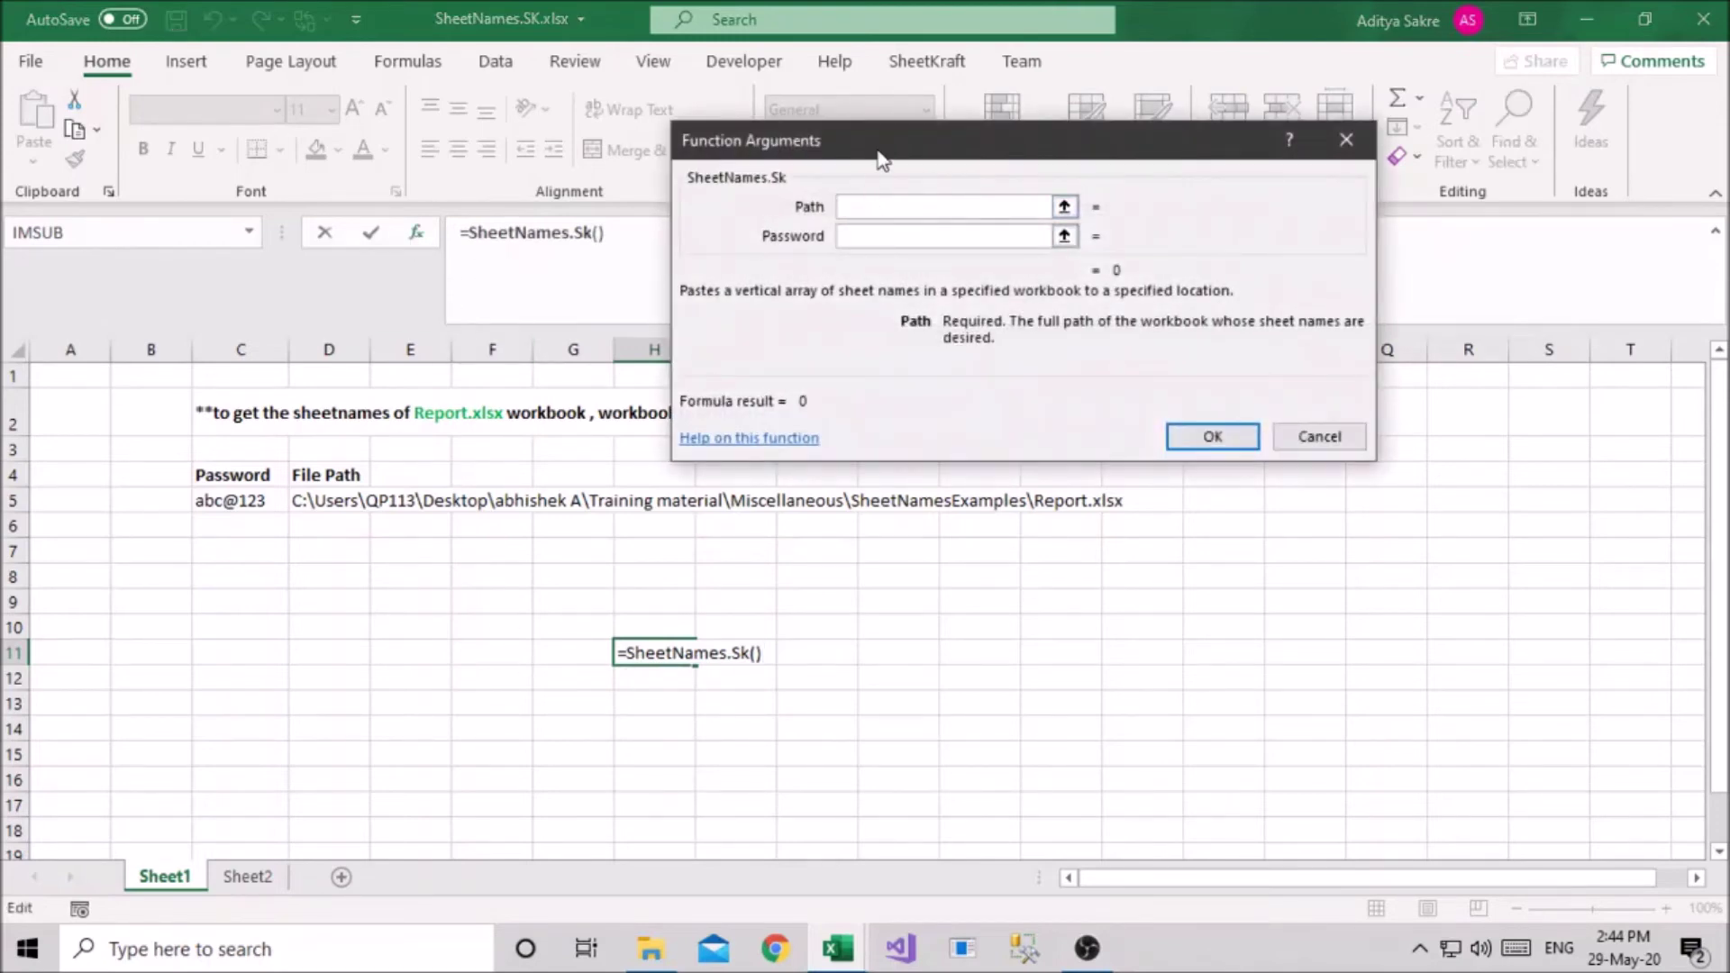
# Set Path to D5, enter the workbook password, and confirm the H11 formula
pyautogui.moveTo(880, 159); pyautogui.dragTo(1017, 83)
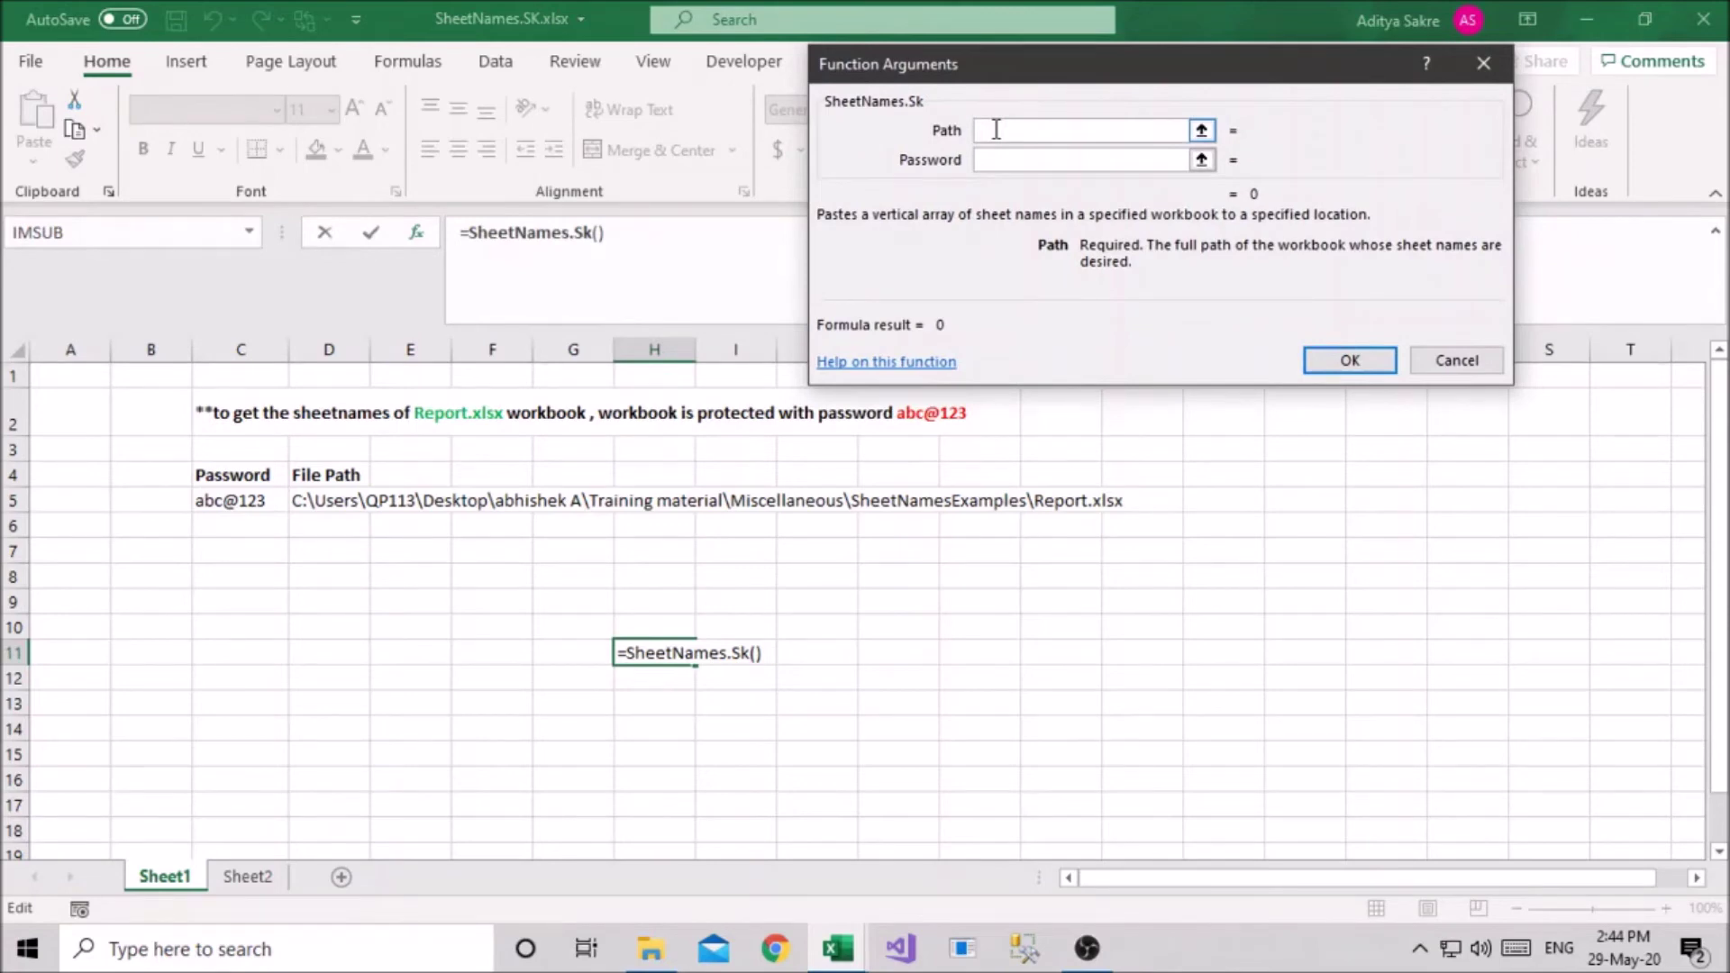
pyautogui.click(340, 501)
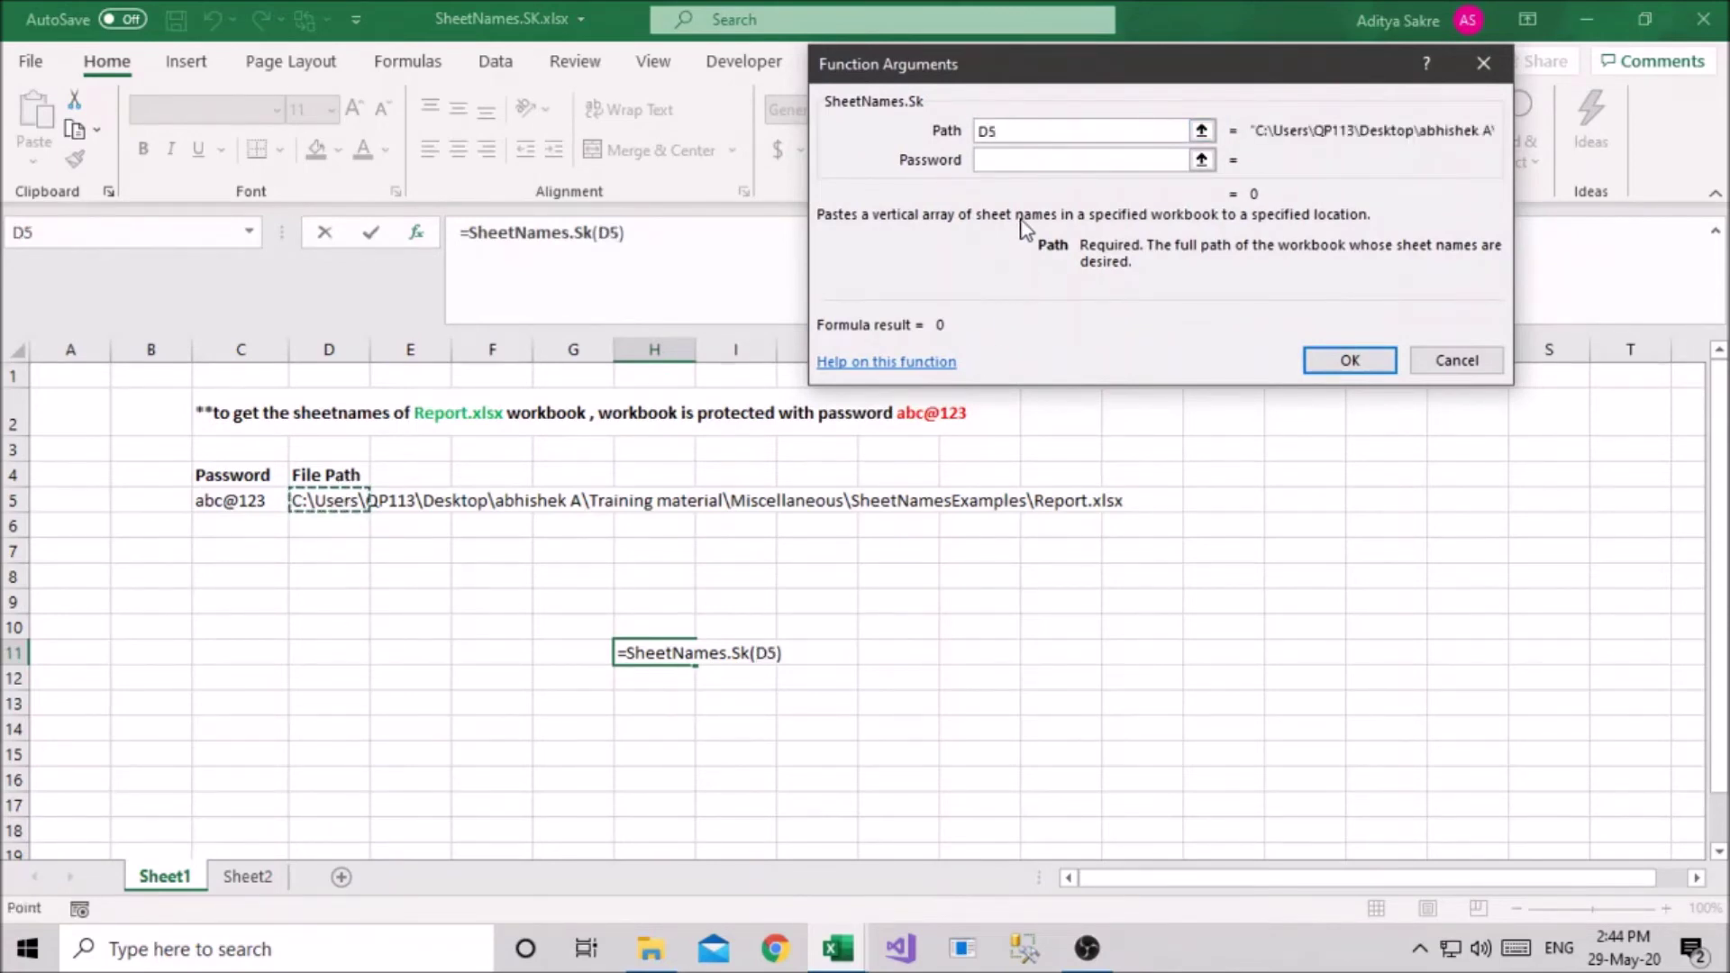
pyautogui.click(1031, 160)
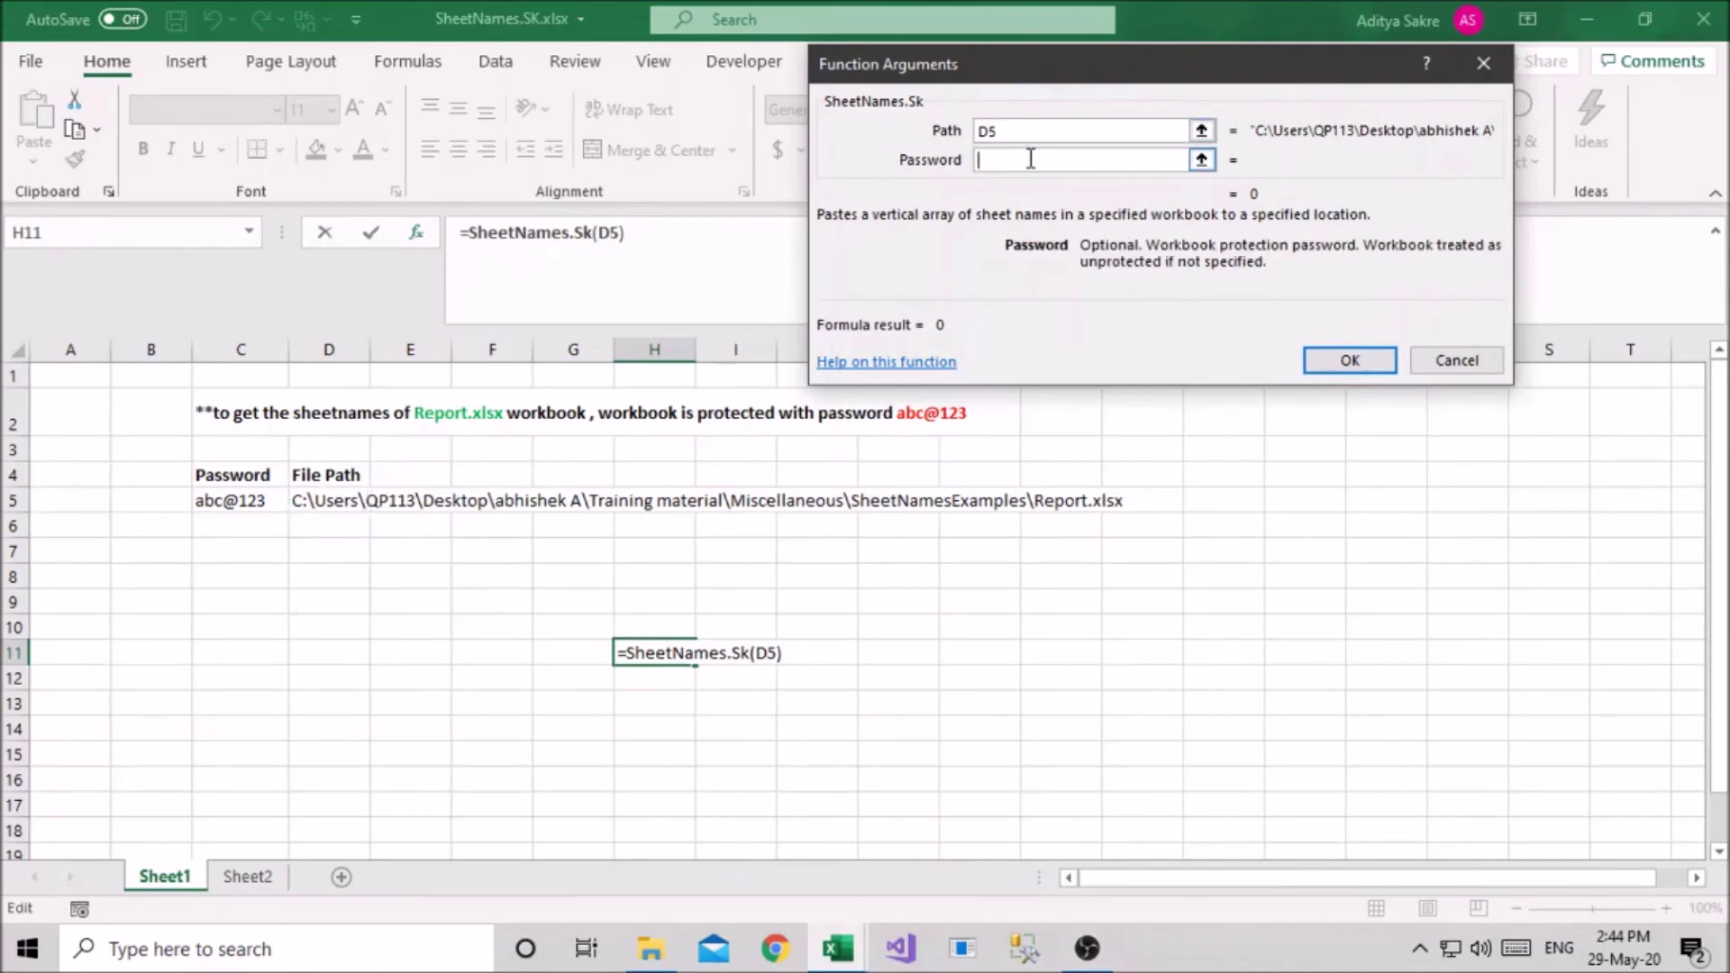
pyautogui.write('abc@')
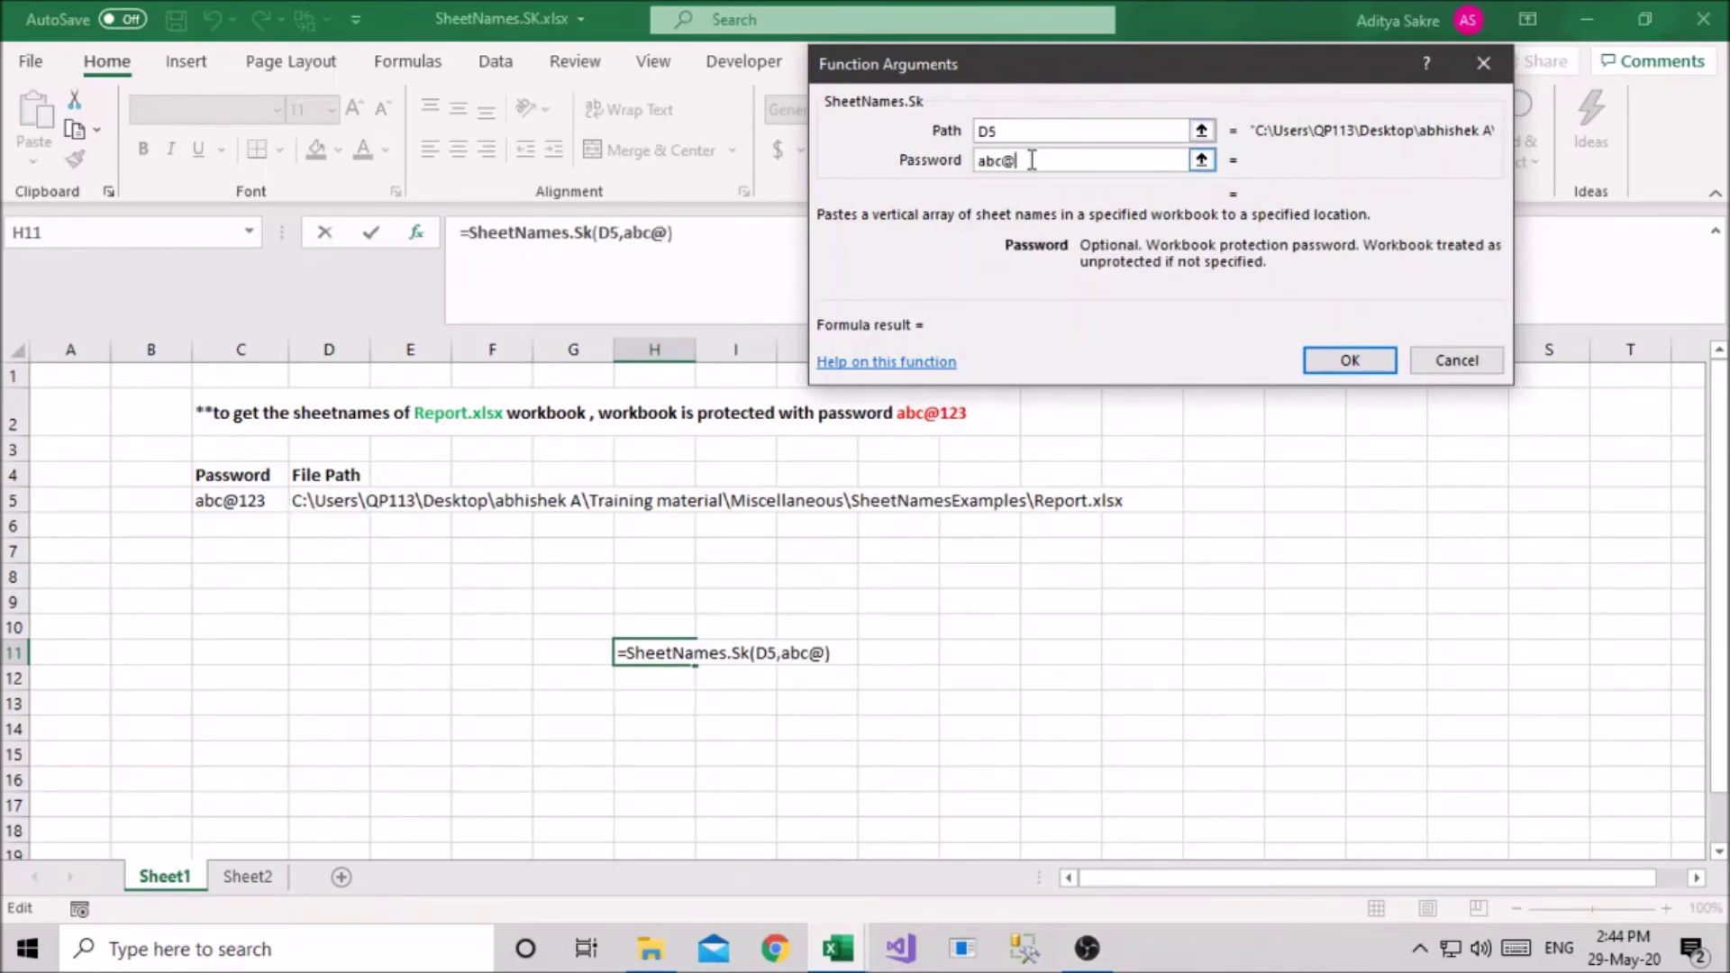
pyautogui.write('123')
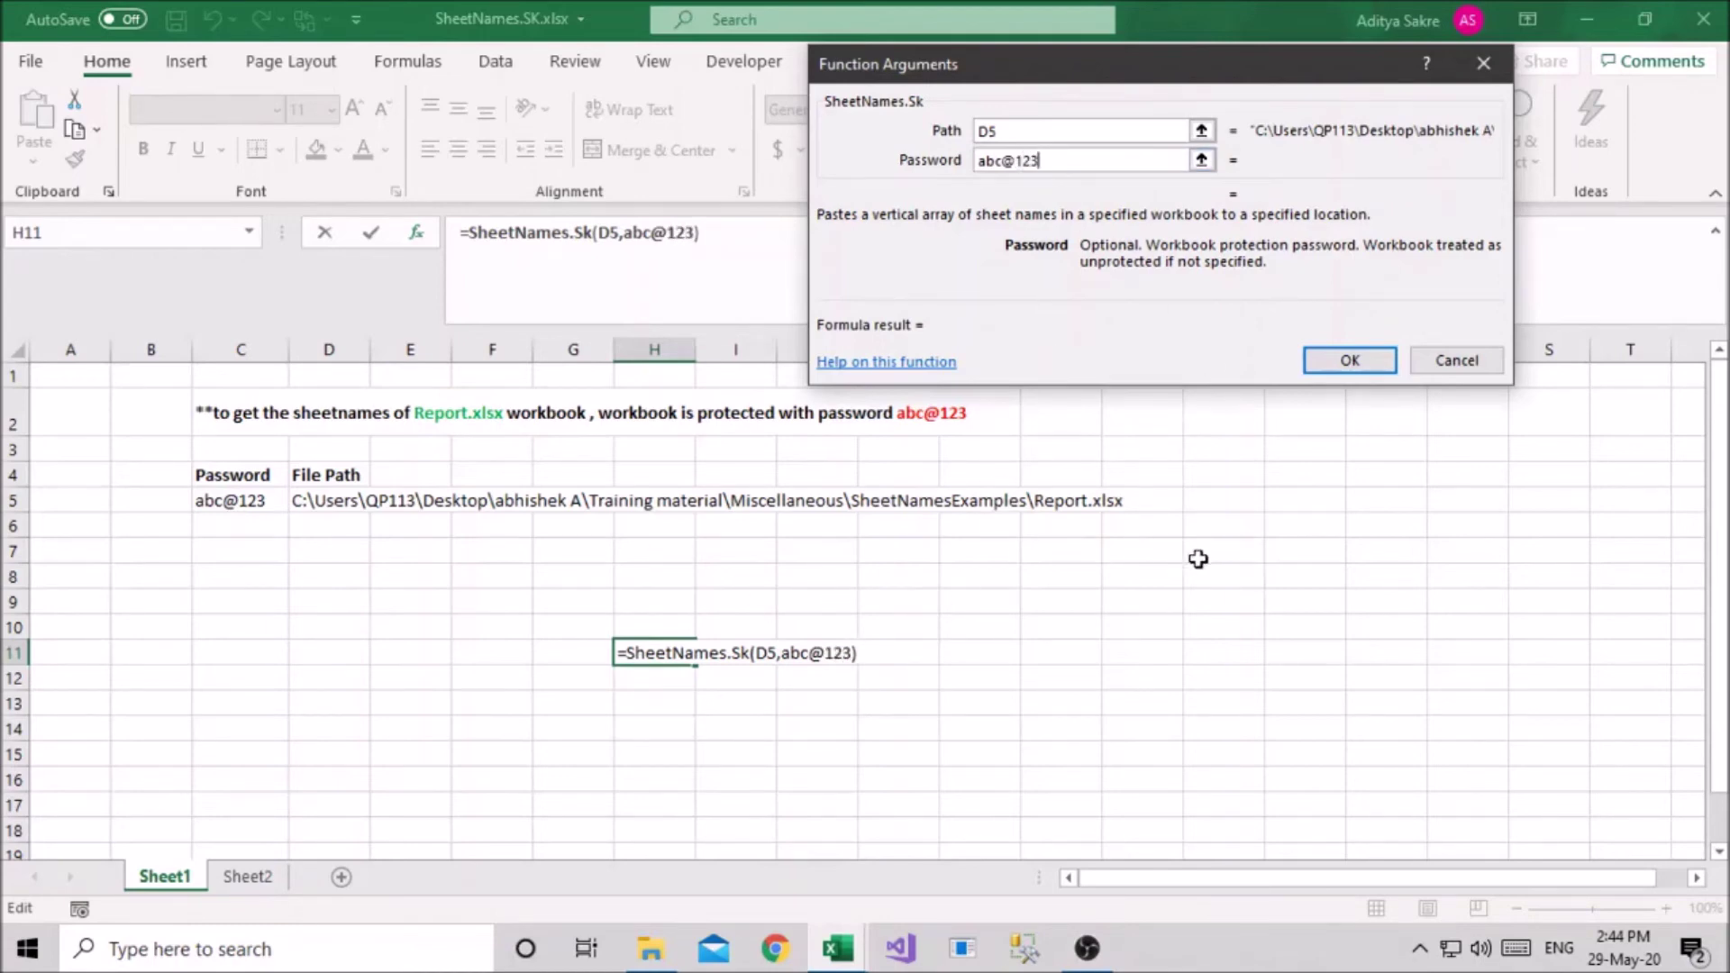
pyautogui.click(1335, 362)
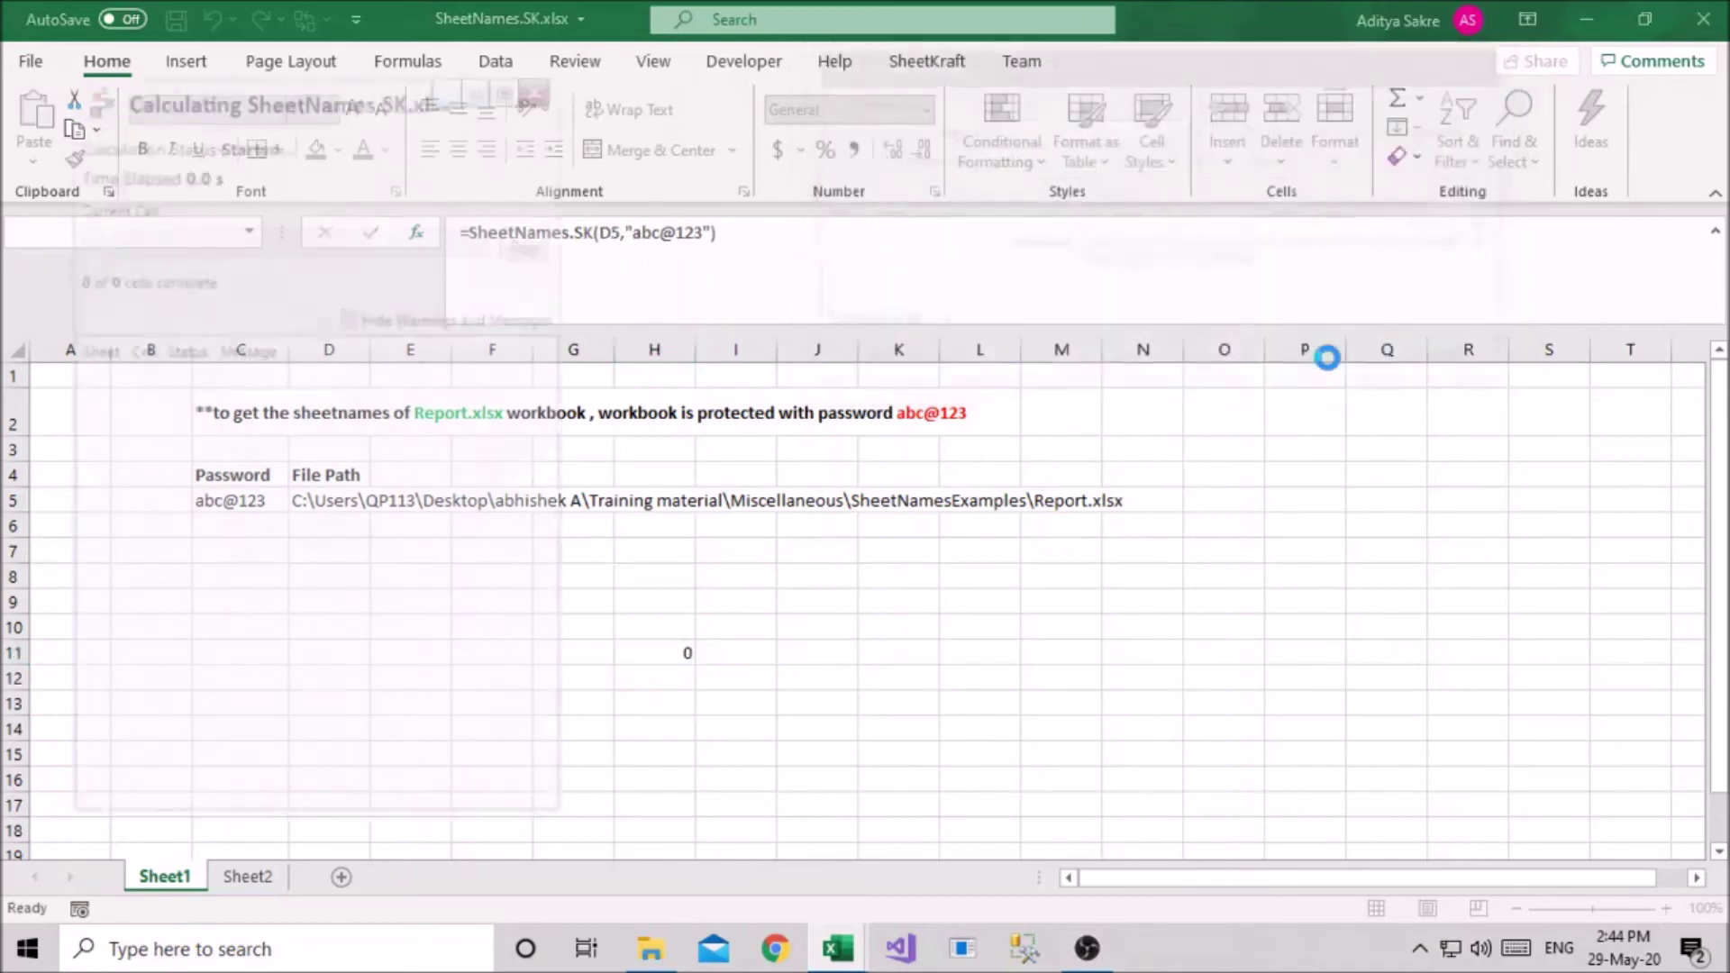
# Select H11:H21 to verify the eleven names Sheet1–Sheet11, then reselect H11
pyautogui.scroll(-2, 652, 606)
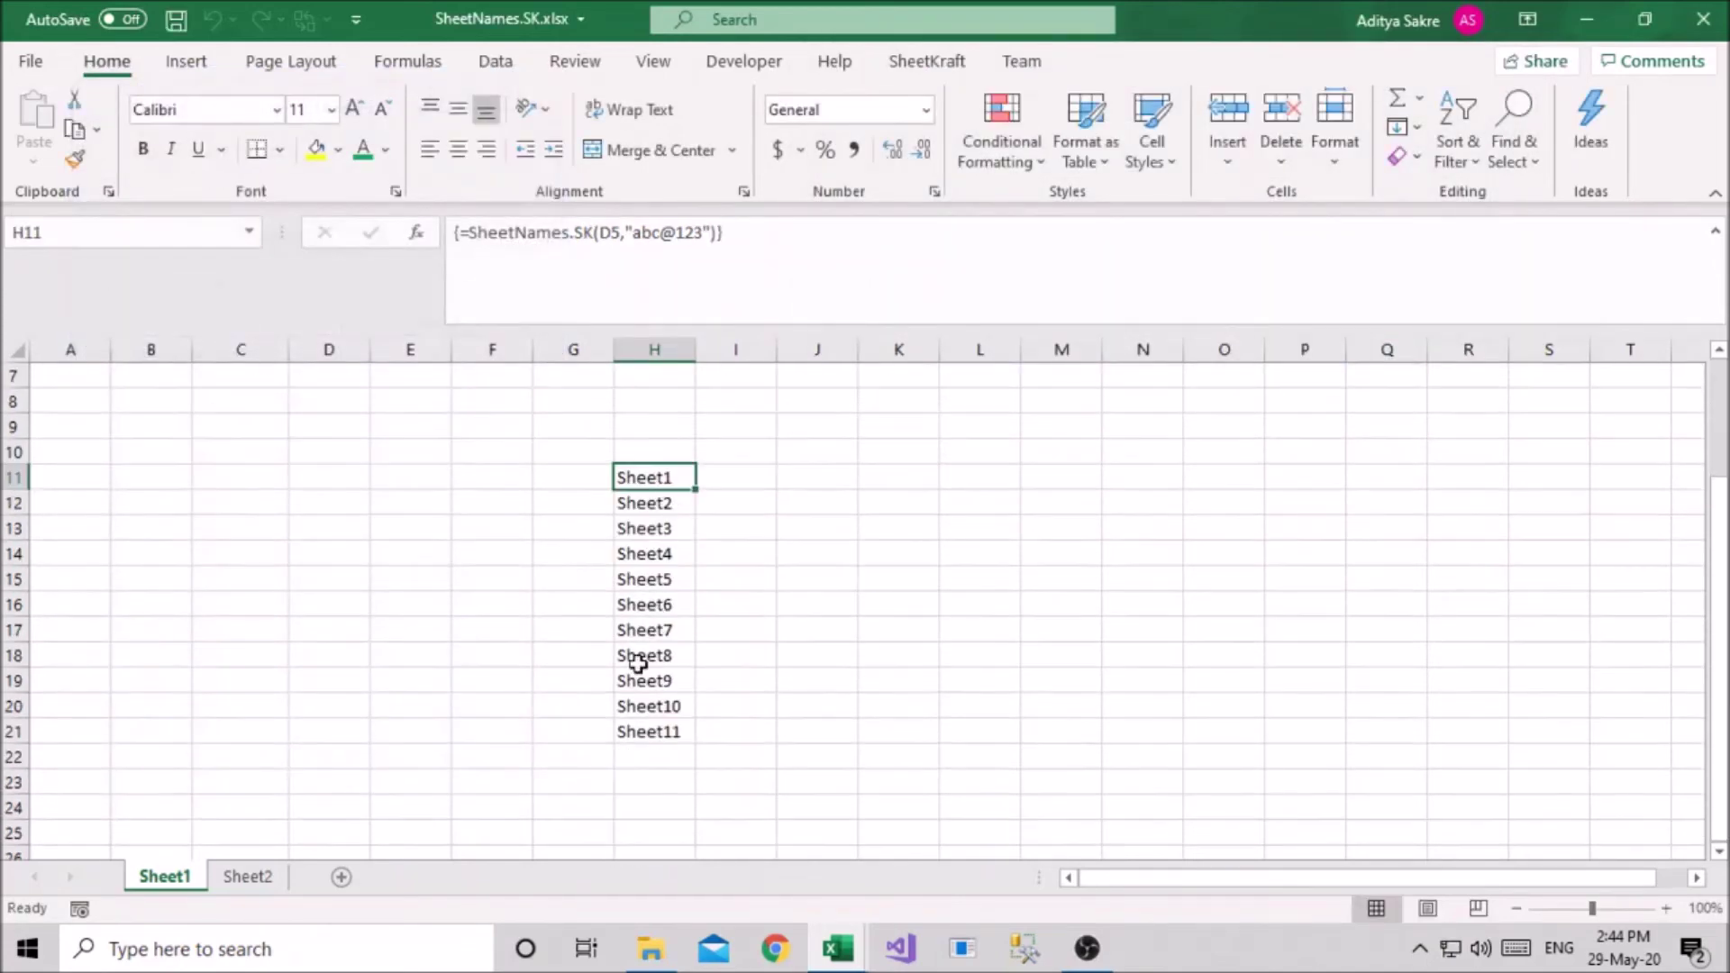
pyautogui.moveTo(660, 471); pyautogui.dragTo(654, 731)
pyautogui.scroll(1, 655, 671)
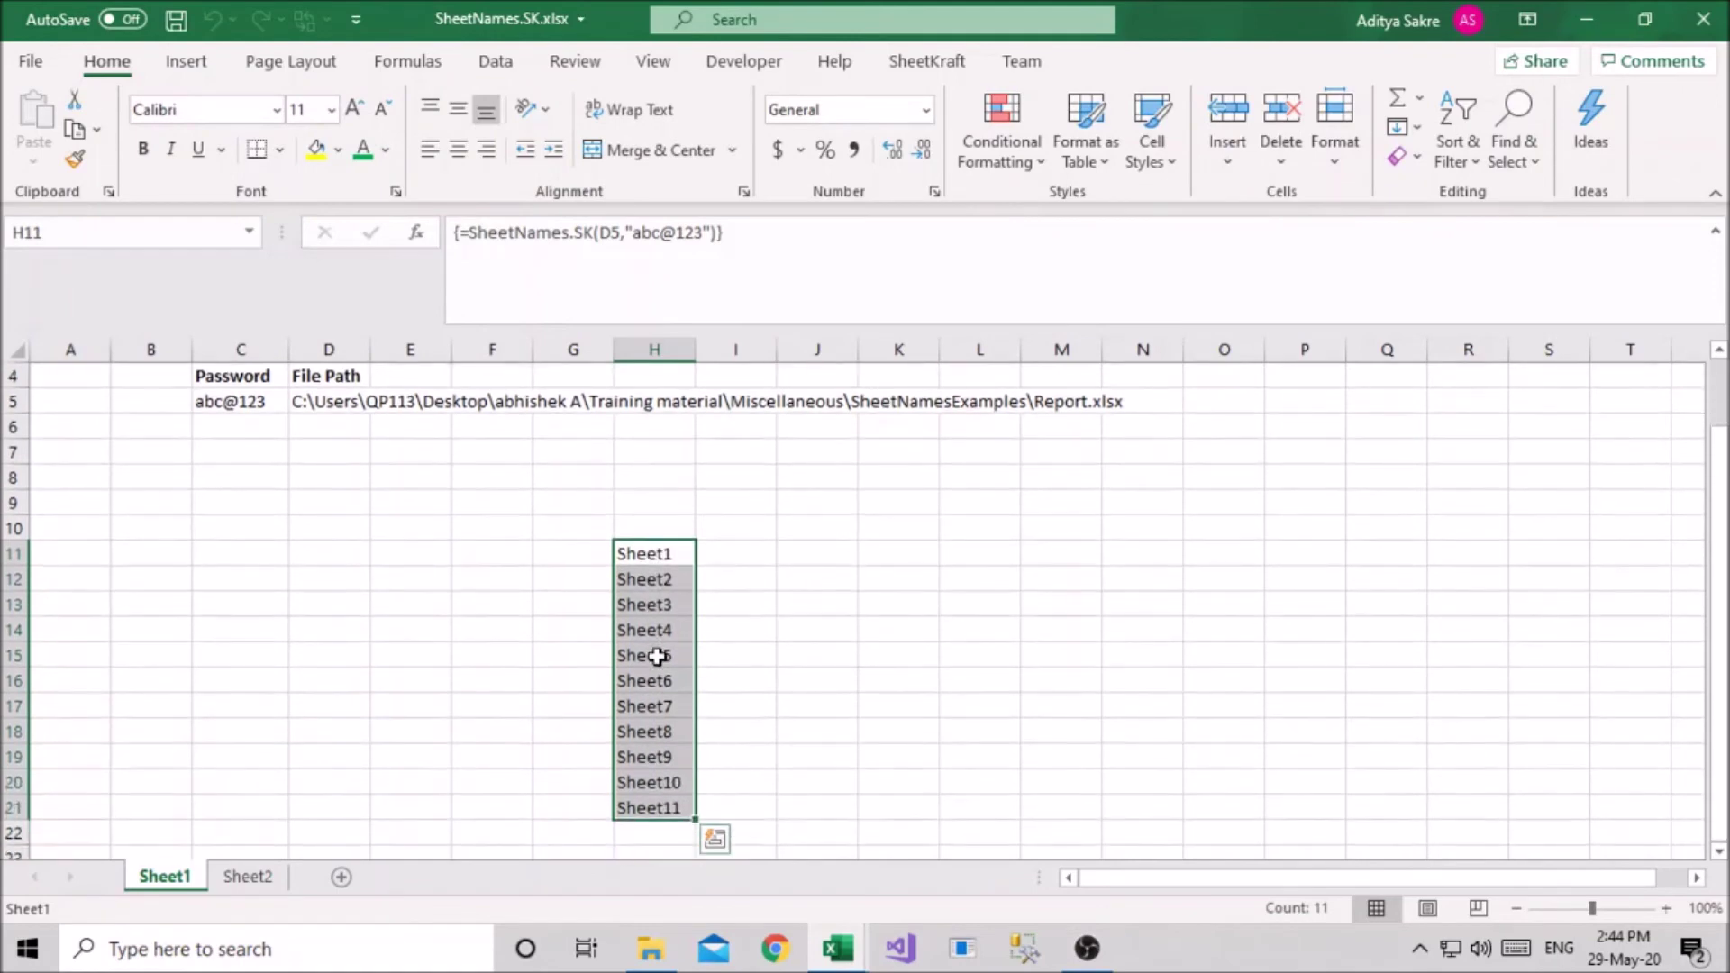
pyautogui.click(804, 685)
pyautogui.click(682, 560)
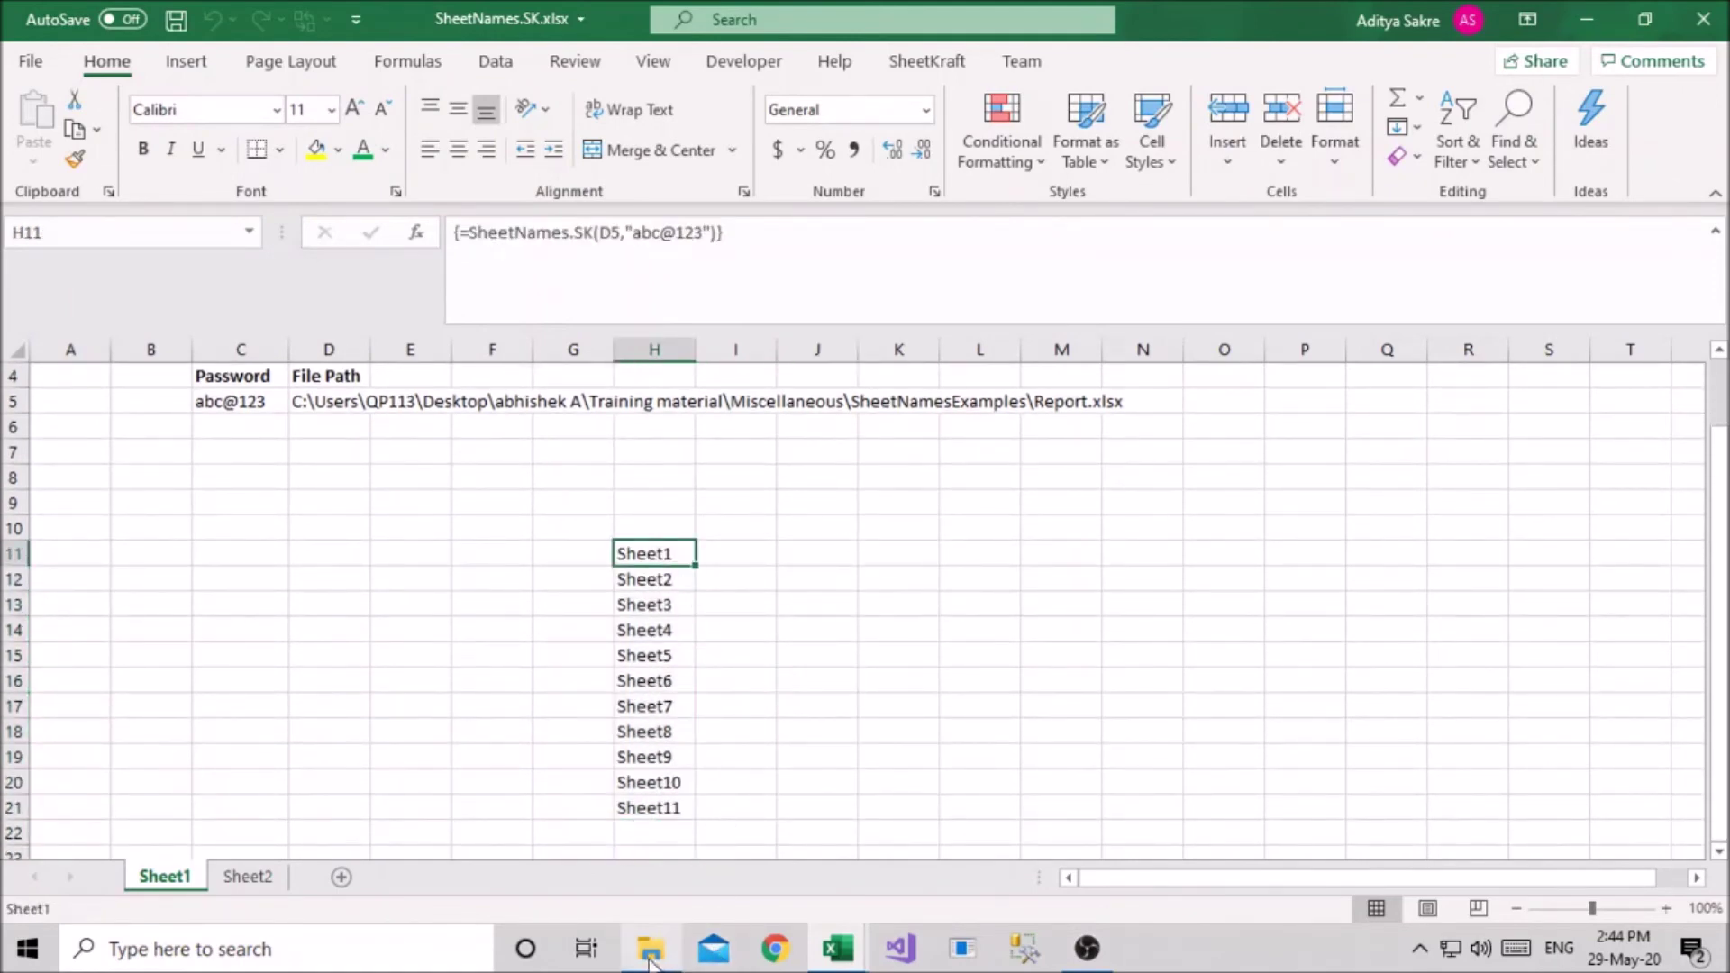
# Open Report.xlsx from the SheetNamesExamples folder, supplying the workbook password
pyautogui.click(650, 960)
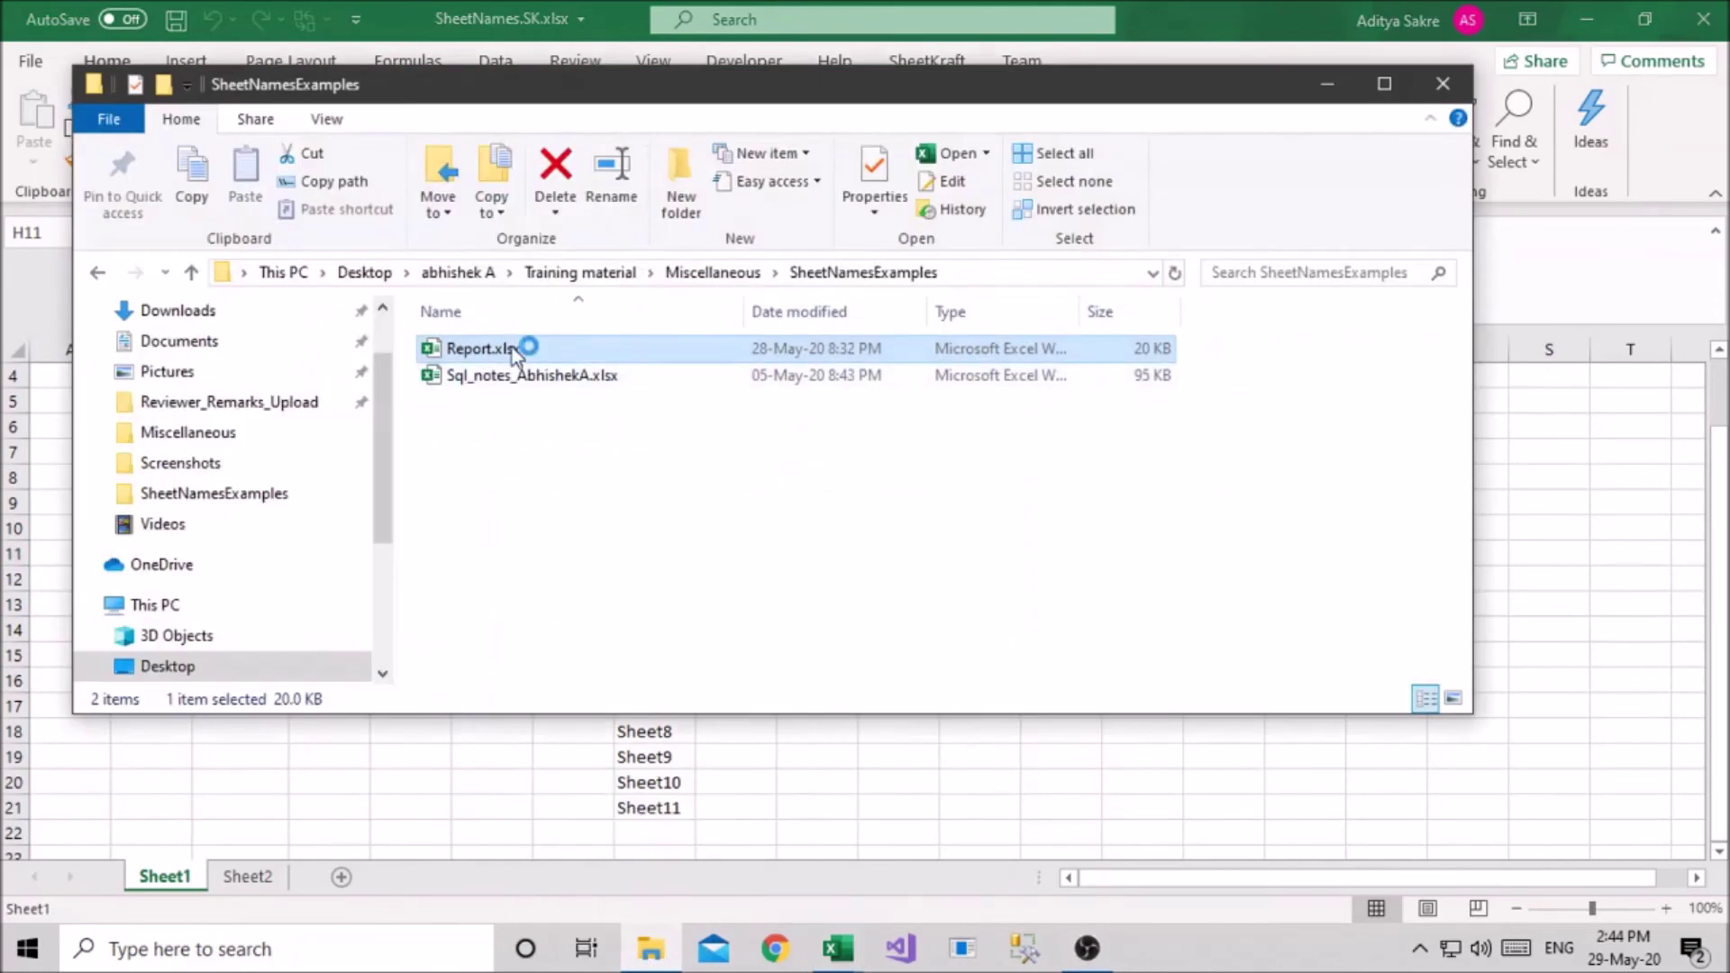
pyautogui.hotkey('alt', 'Tab')
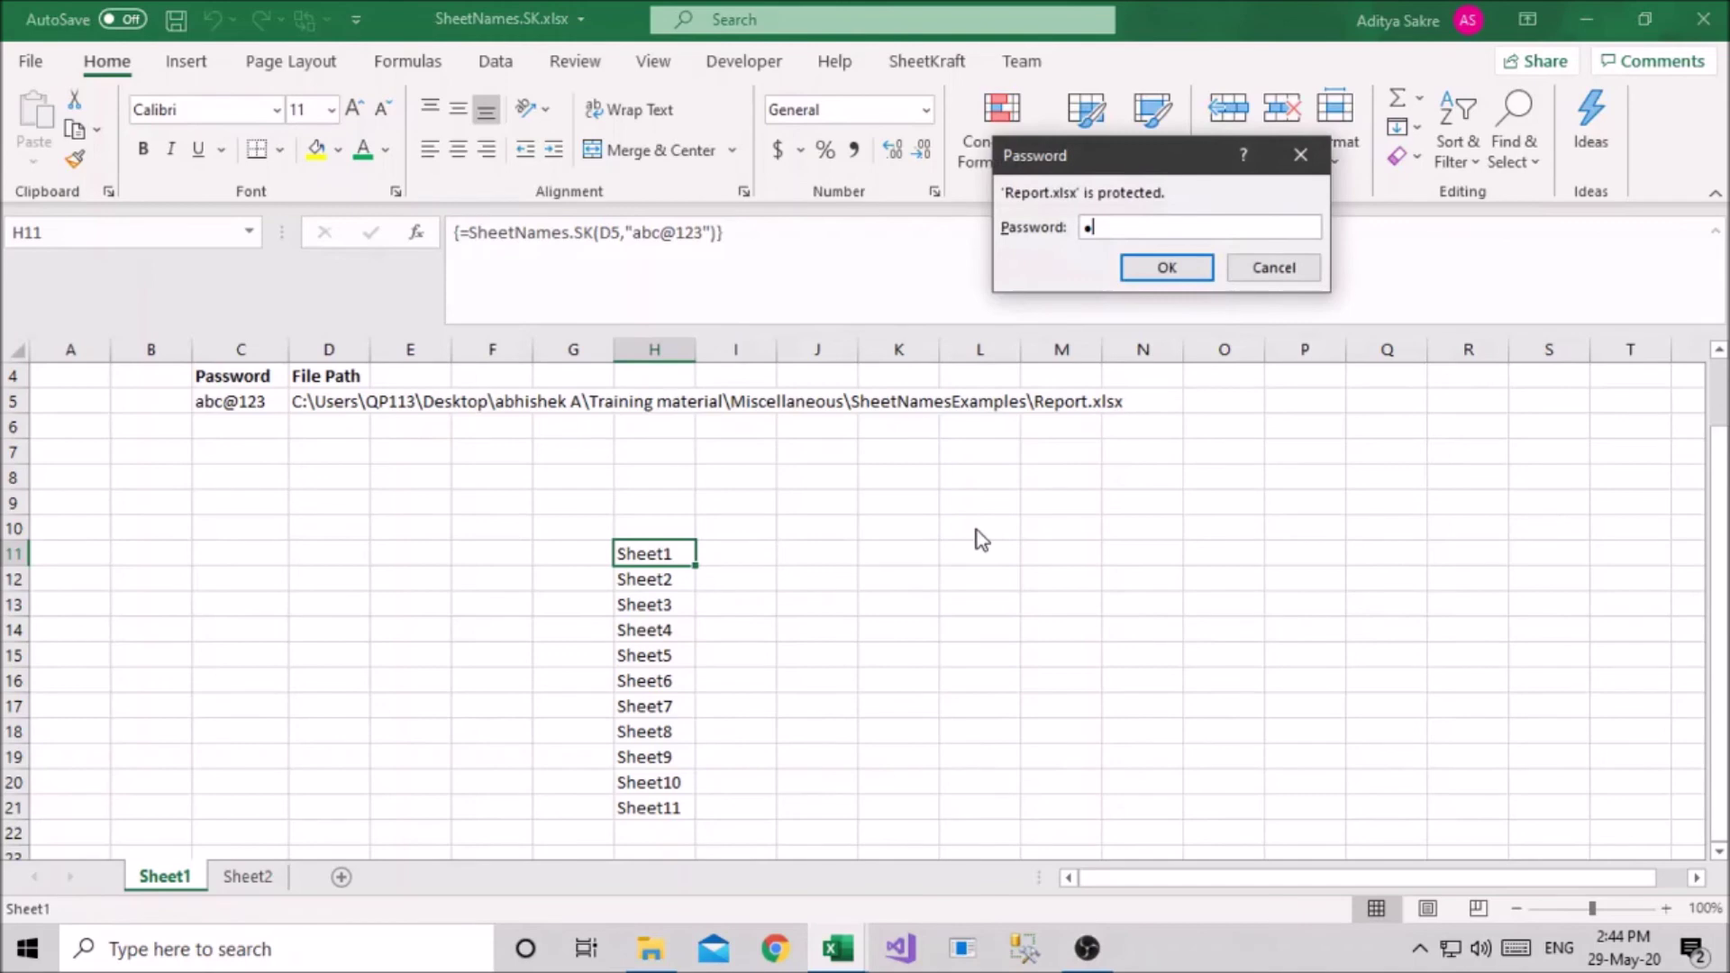
pyautogui.write('ab')
pyautogui.click(1162, 267)
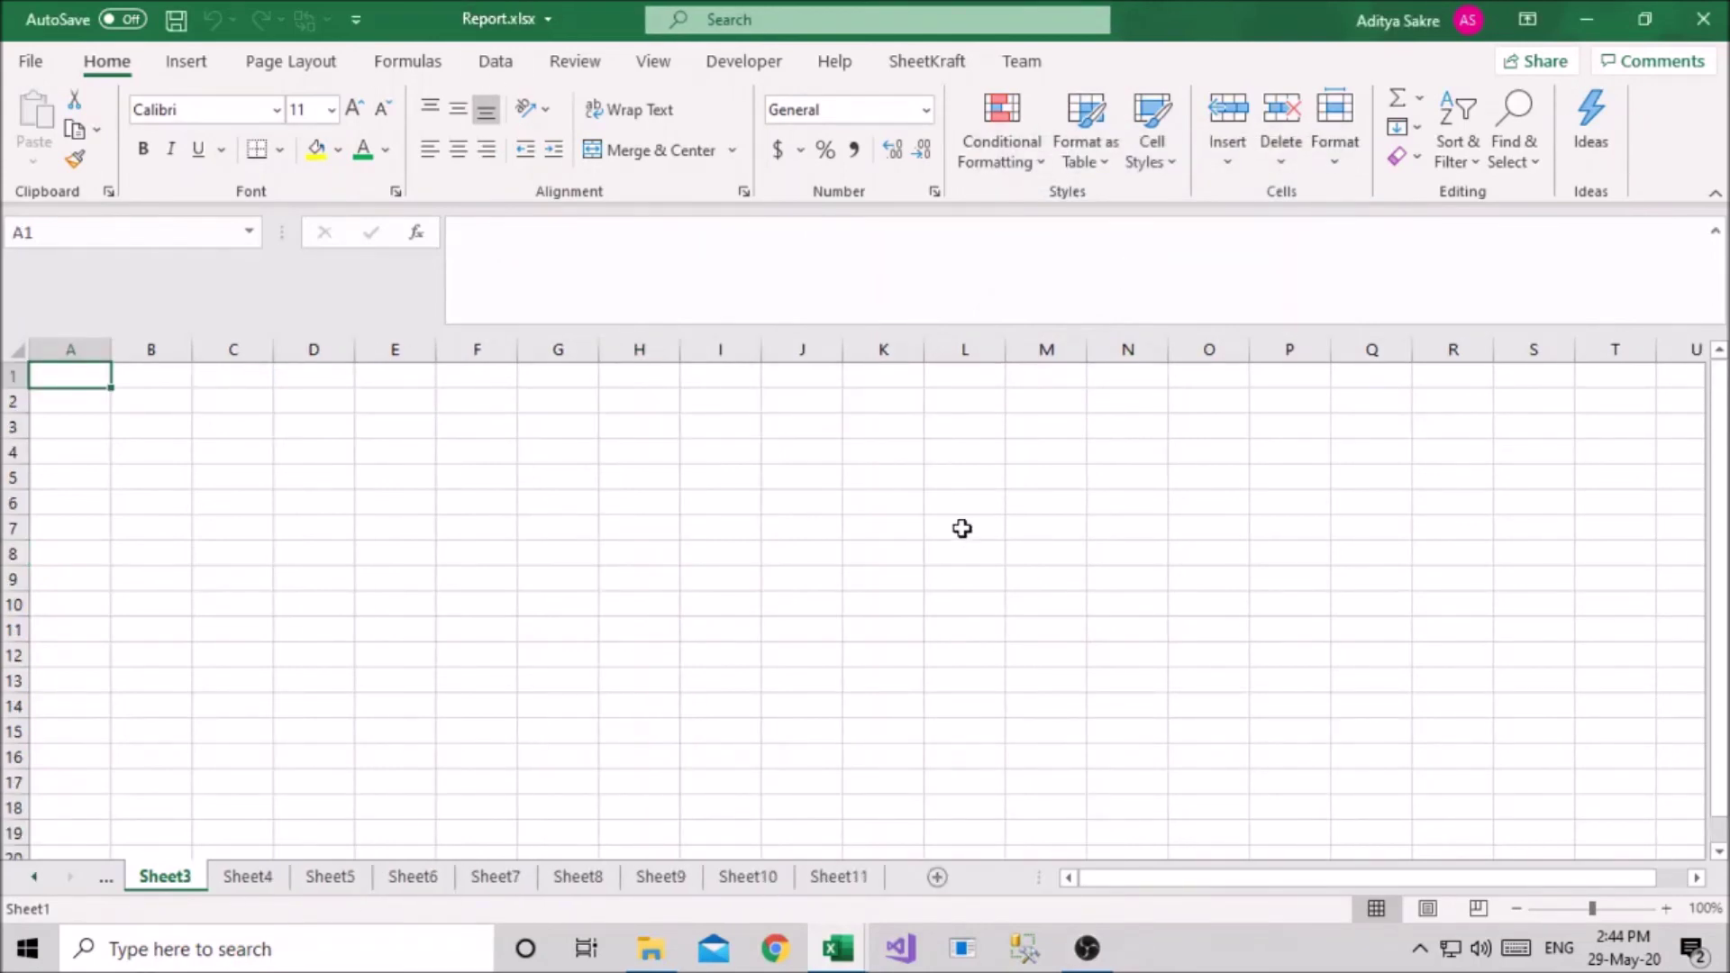
# Switch back and forth between Report.xlsx and SheetNames.SK.xlsx, comparing tabs against H11:H21
pyautogui.hotkey('alt', 'Tab')
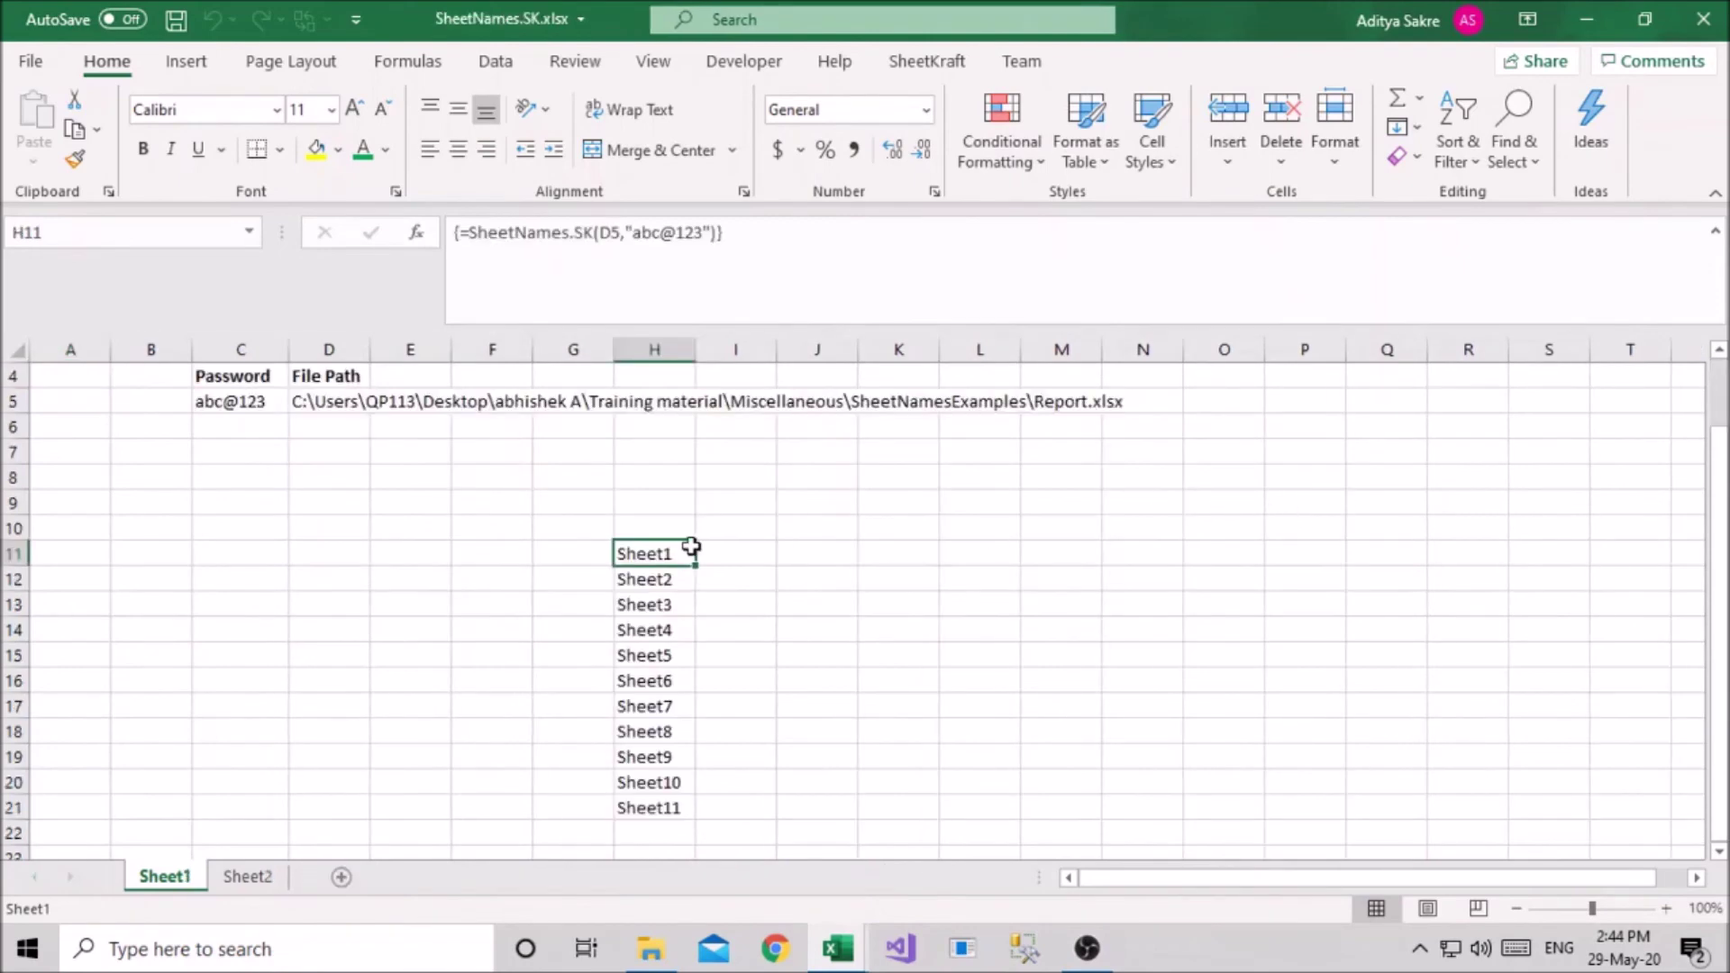
pyautogui.hotkey('alt', 'Tab')
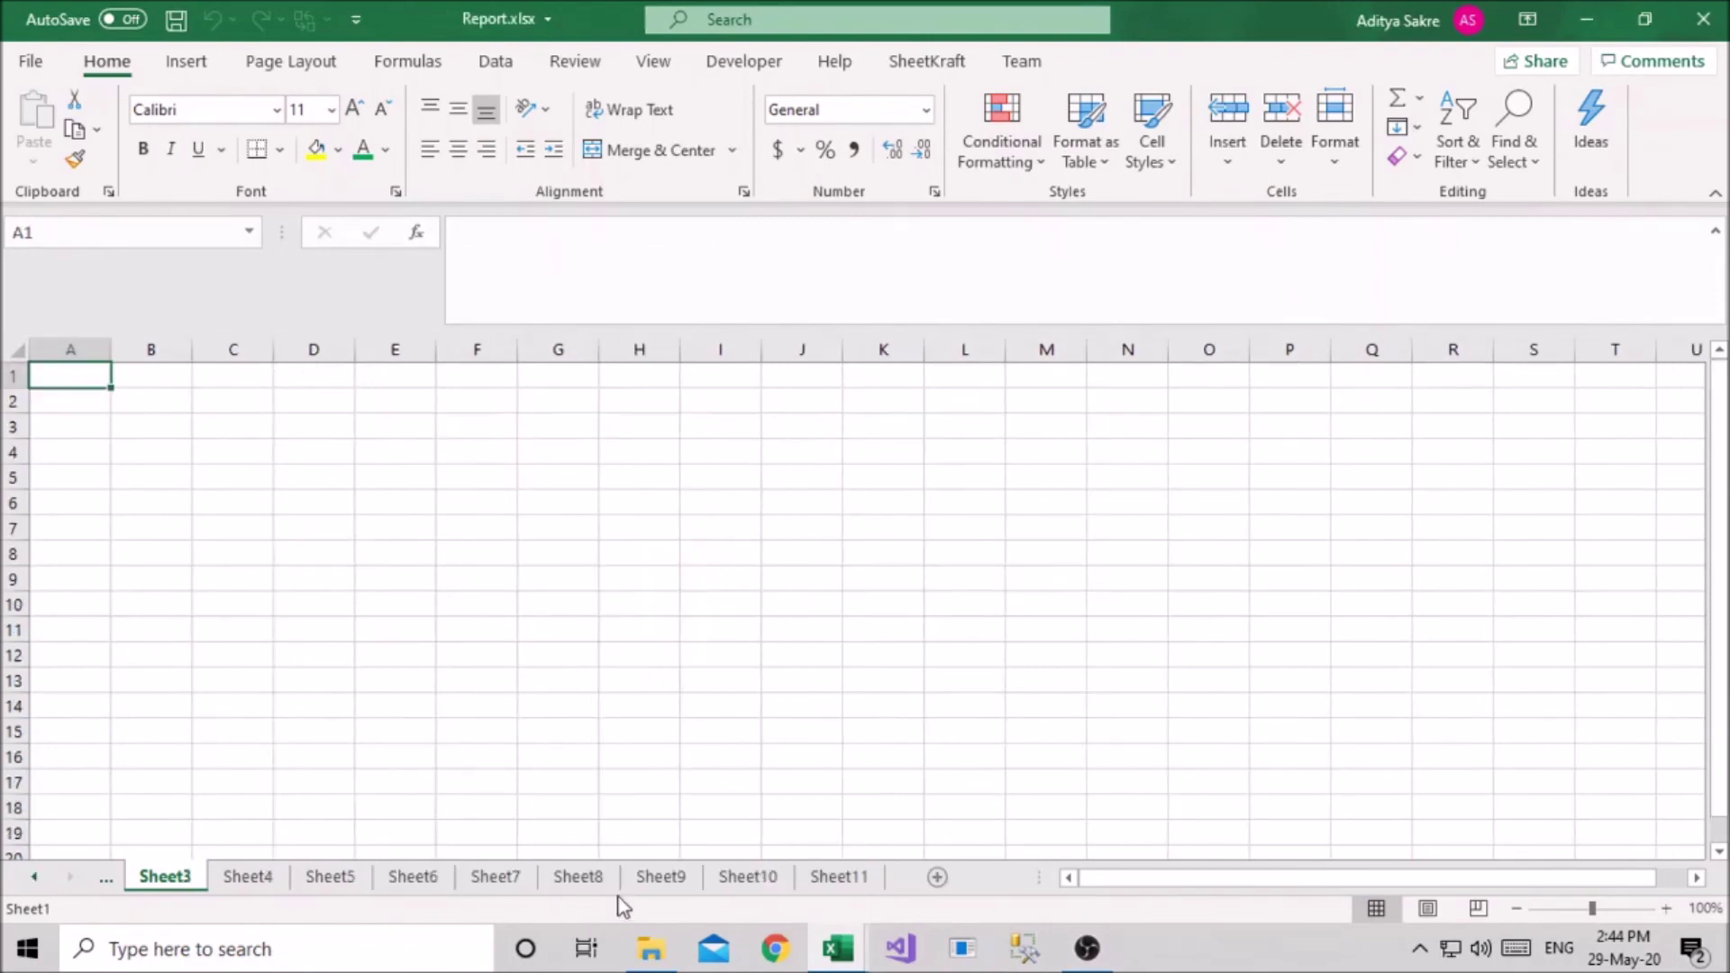
pyautogui.hotkey('alt', 'Tab')
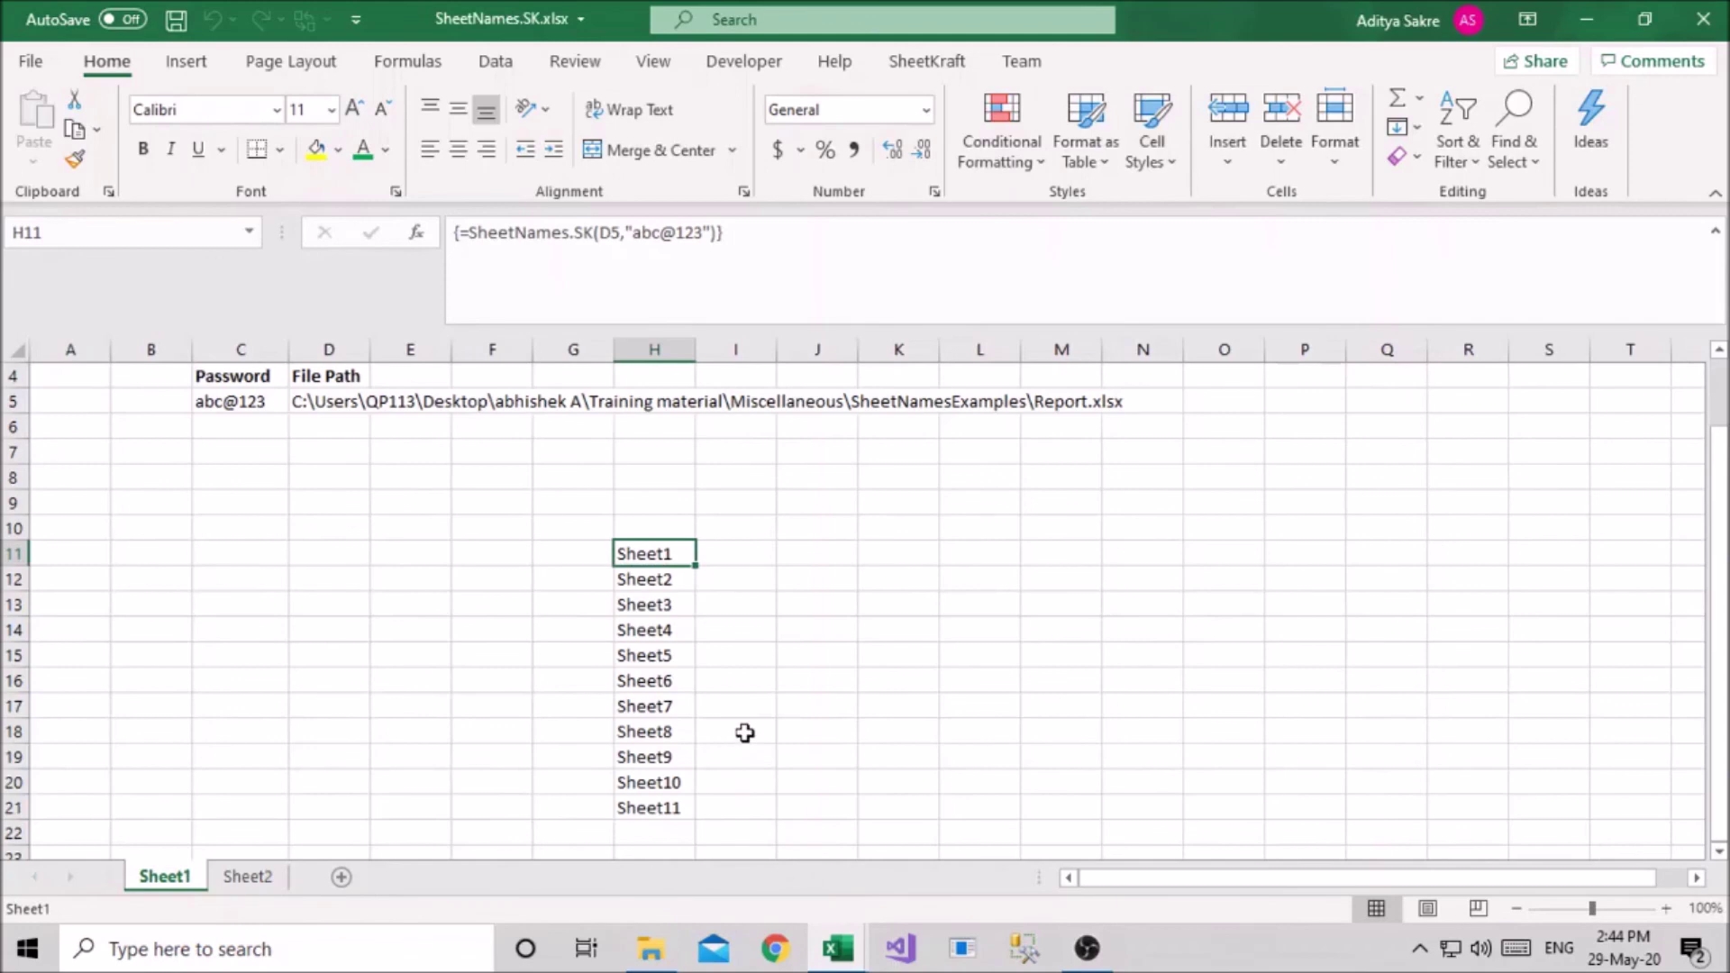
pyautogui.hotkey('alt', 'Tab')
pyautogui.hotkey('alt', 'Tab')
# Replace the typed password with cell C5, making H11 =SheetNames.SK(D5,C5)
pyautogui.click(417, 232)
pyautogui.moveTo(1094, 163); pyautogui.dragTo(984, 167)
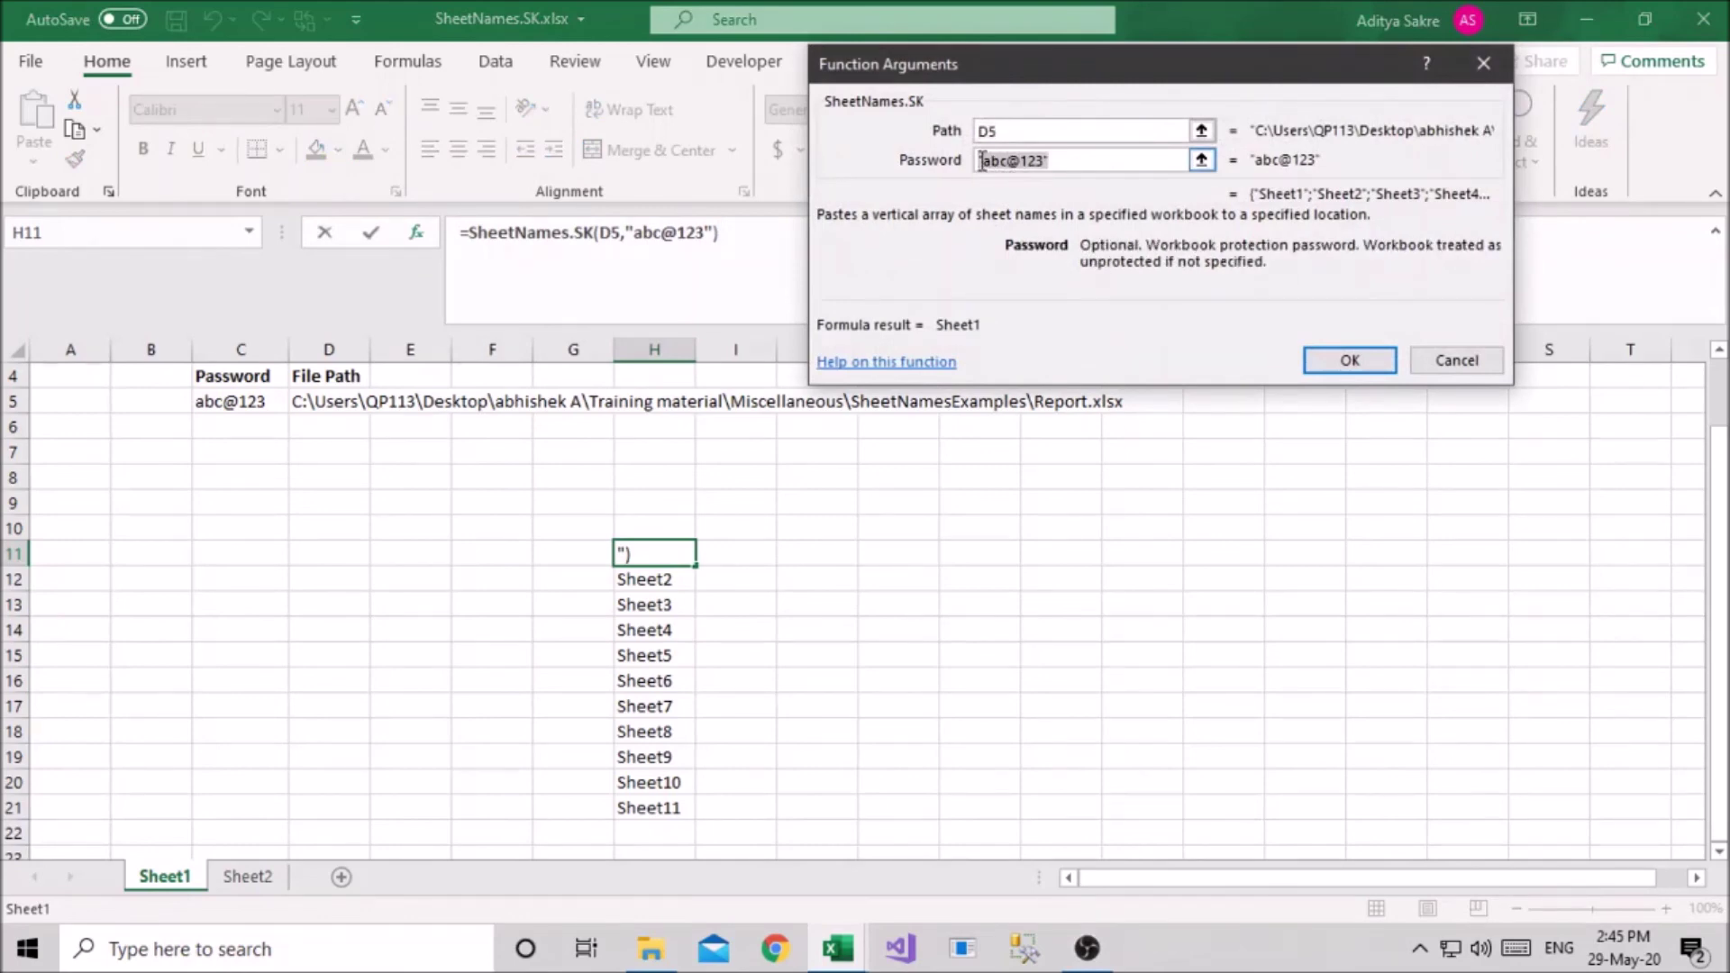
pyautogui.press('BackSpace')
pyautogui.click(221, 401)
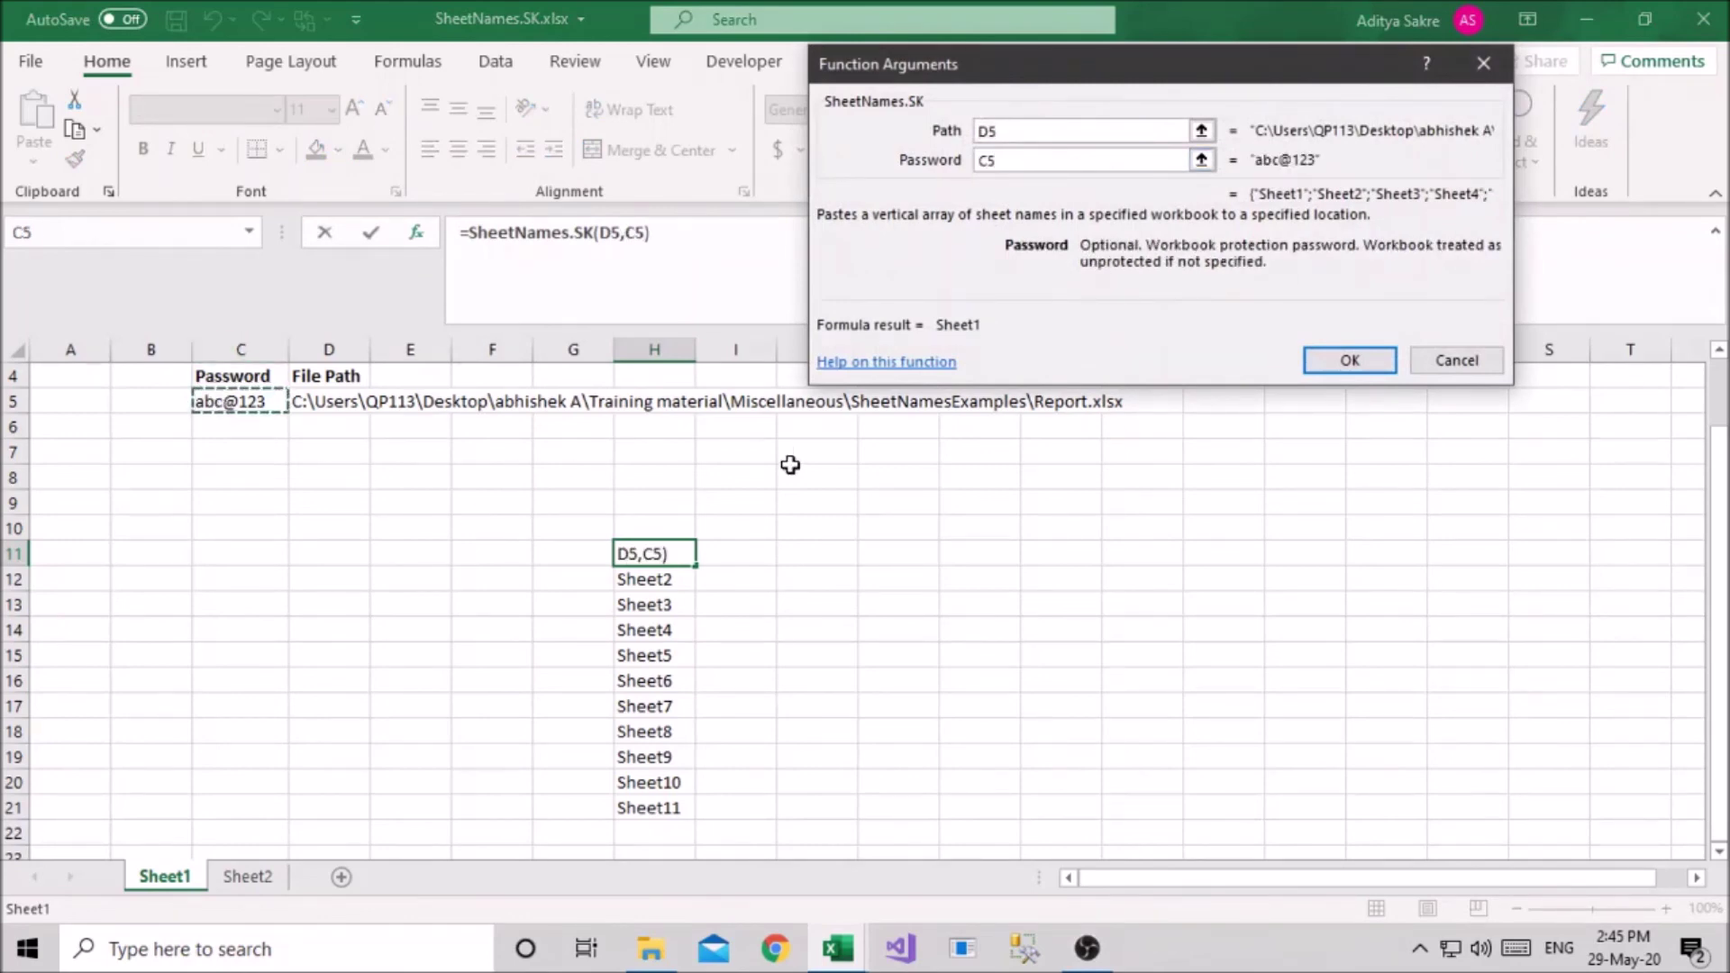
pyautogui.click(1311, 356)
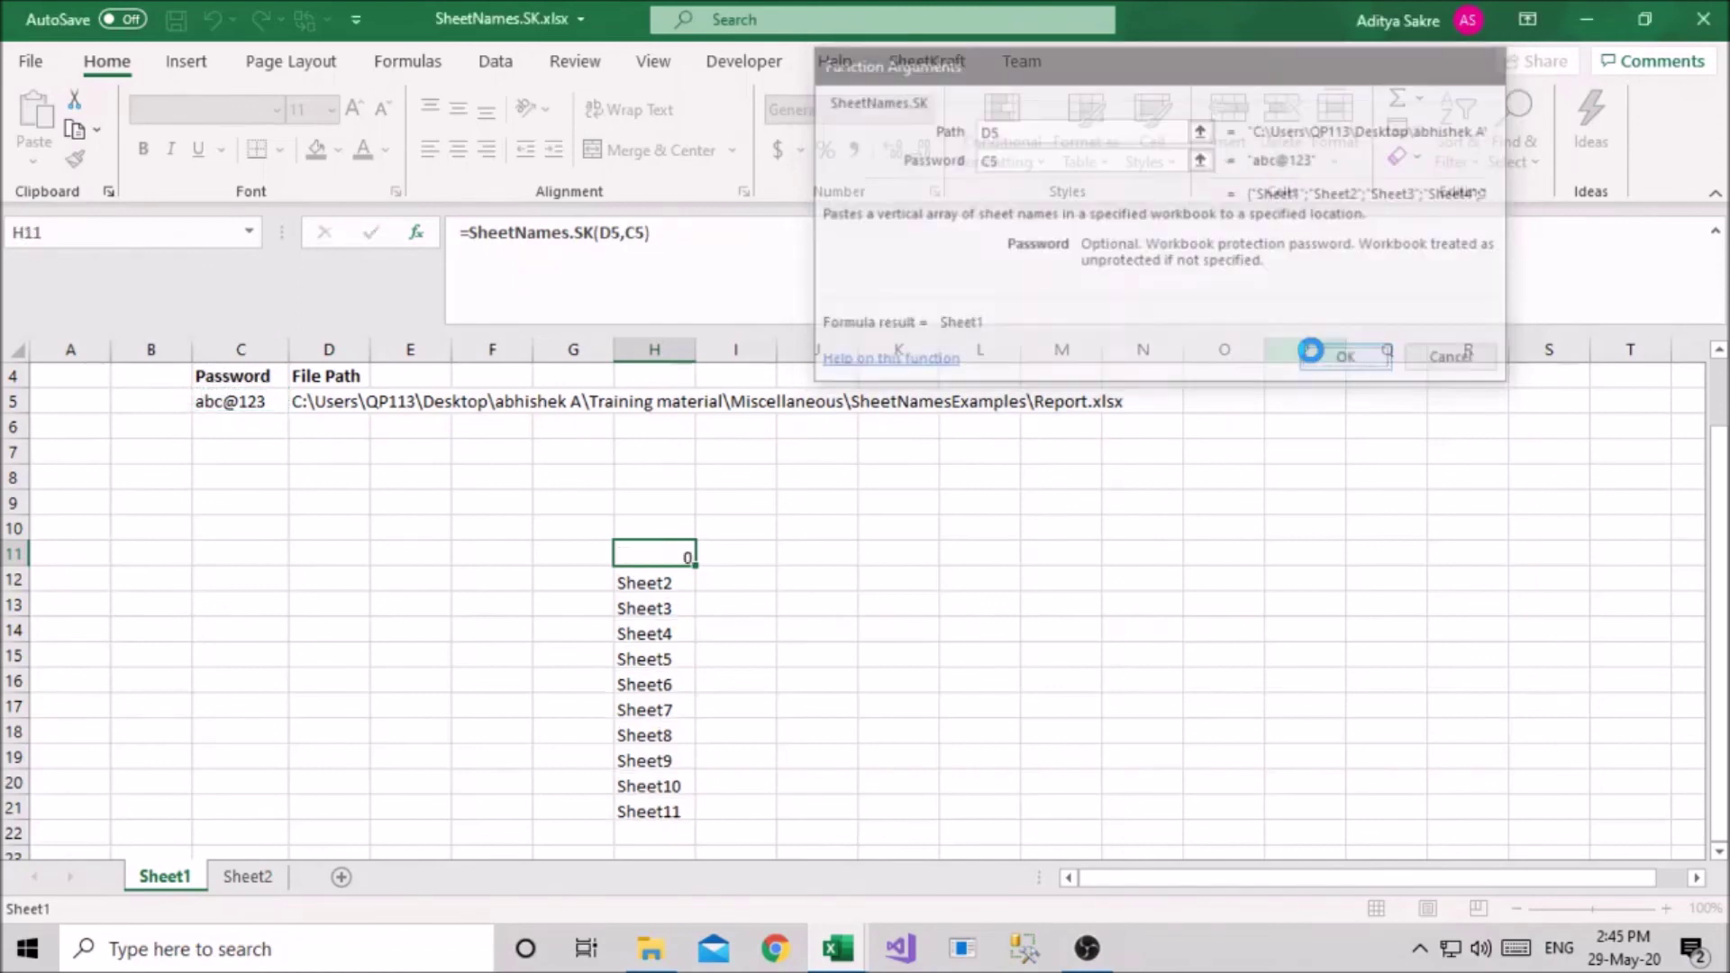
pyautogui.click(743, 580)
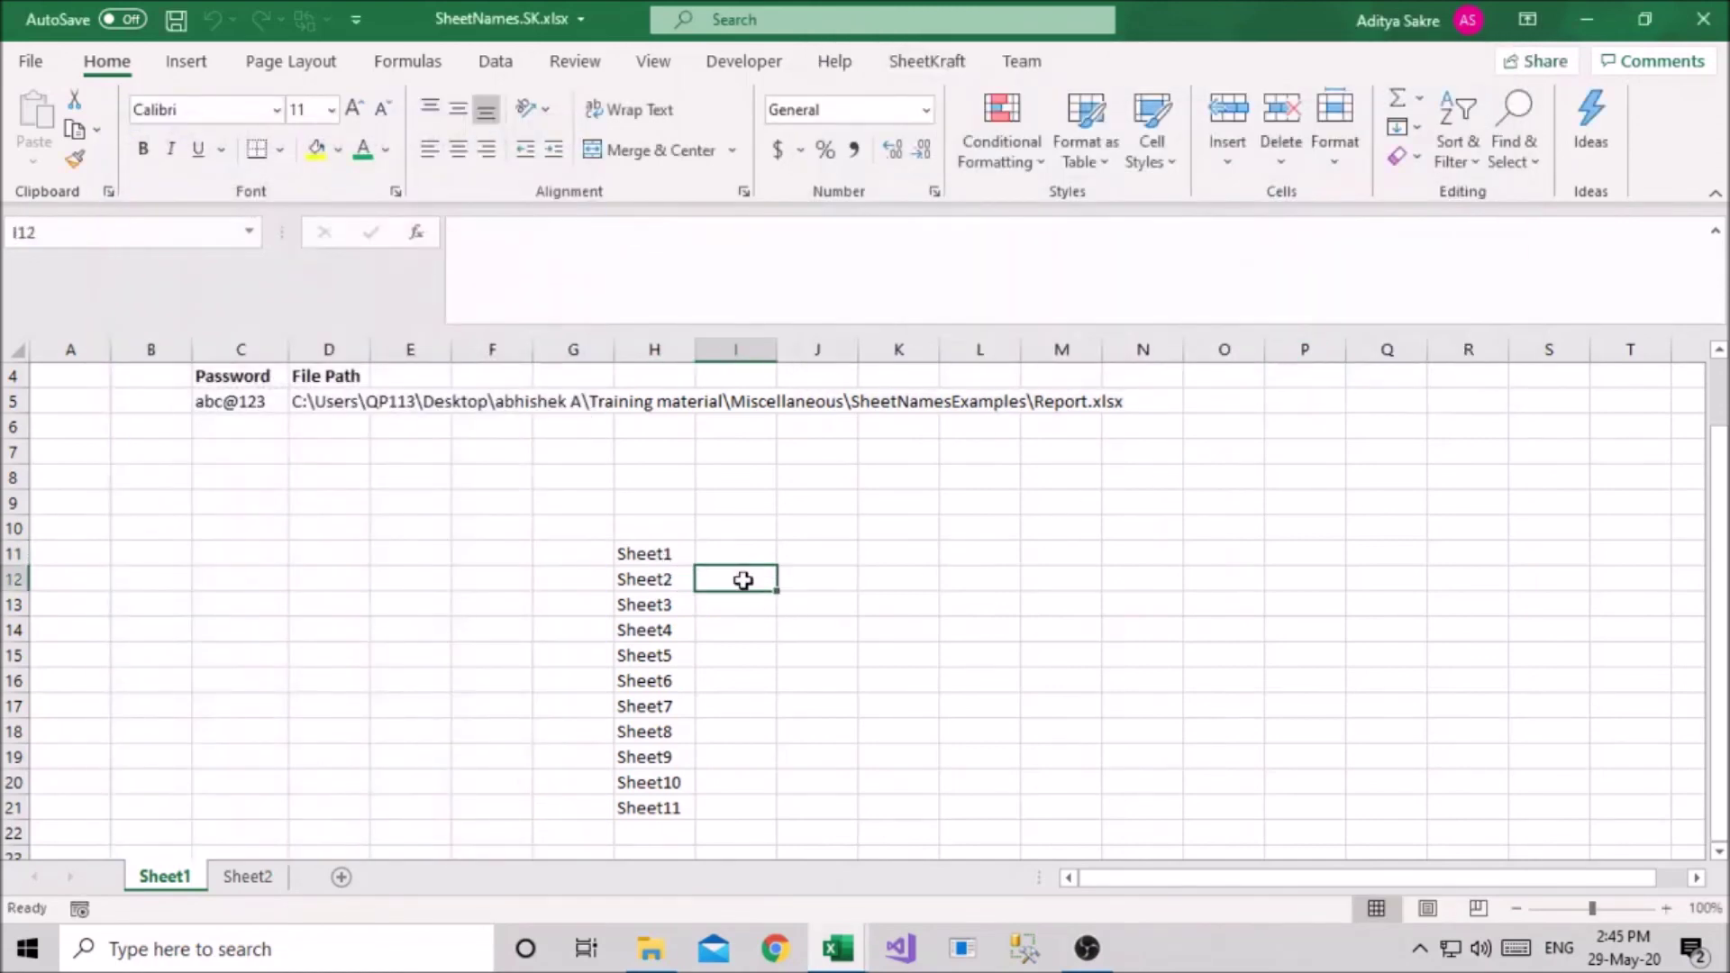
pyautogui.click(659, 543)
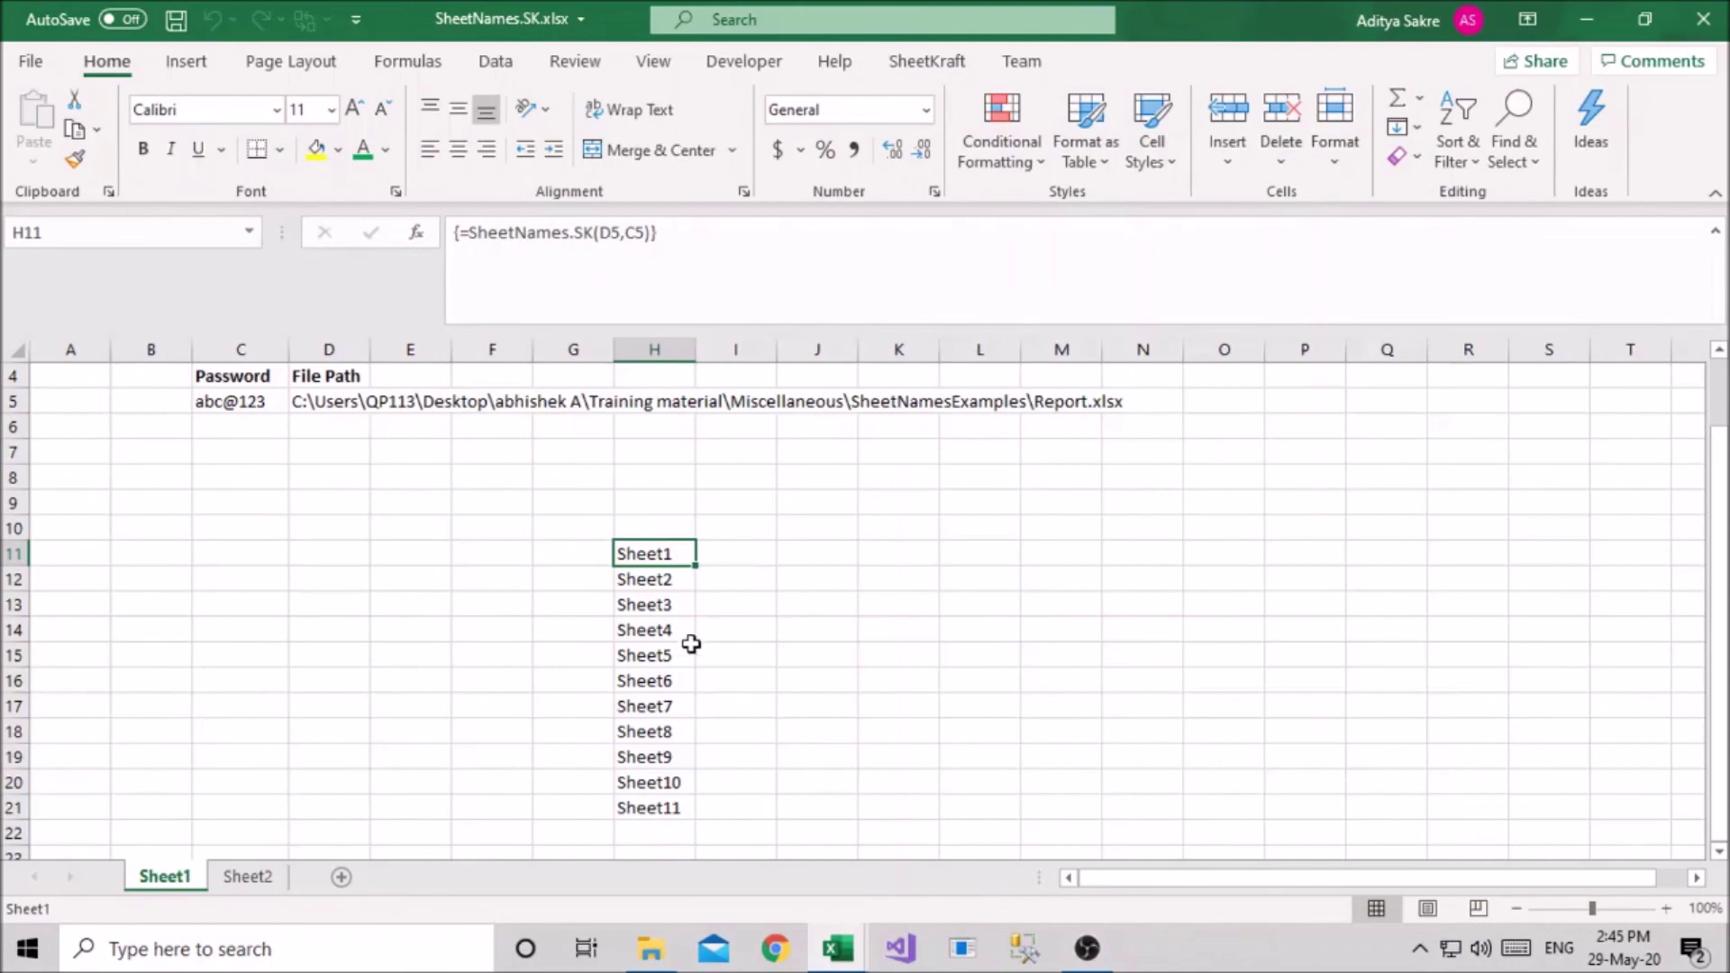